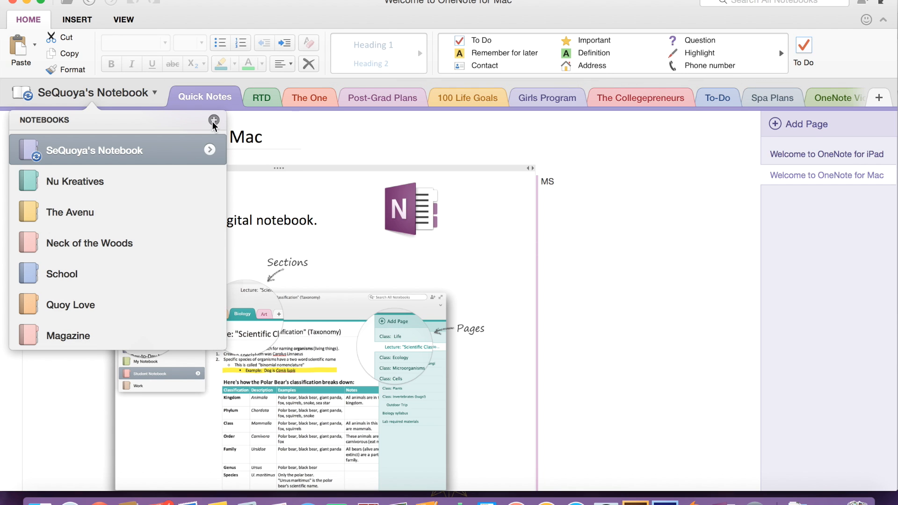
# Examine the cover colours, name field and storage location offered for a new notebook, and leave without creating one
pyautogui.click(214, 121)
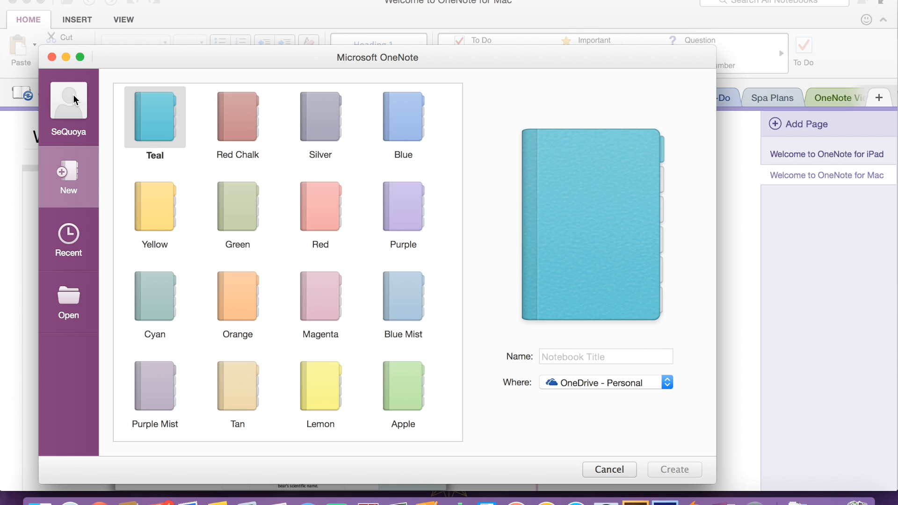
pyautogui.scroll(1, 212, 346)
pyautogui.scroll(-2, 212, 346)
pyautogui.scroll(2, 212, 346)
pyautogui.scroll(-1, 158, 235)
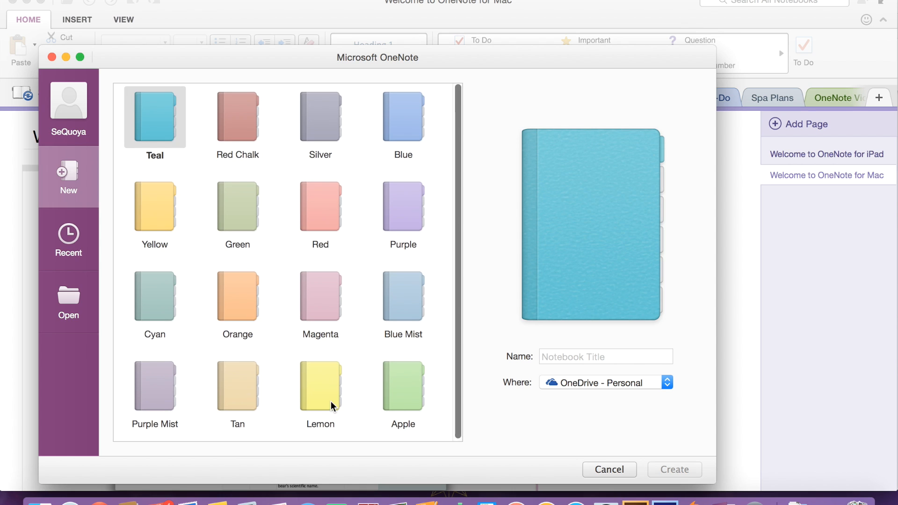
pyautogui.click(552, 357)
pyautogui.click(574, 388)
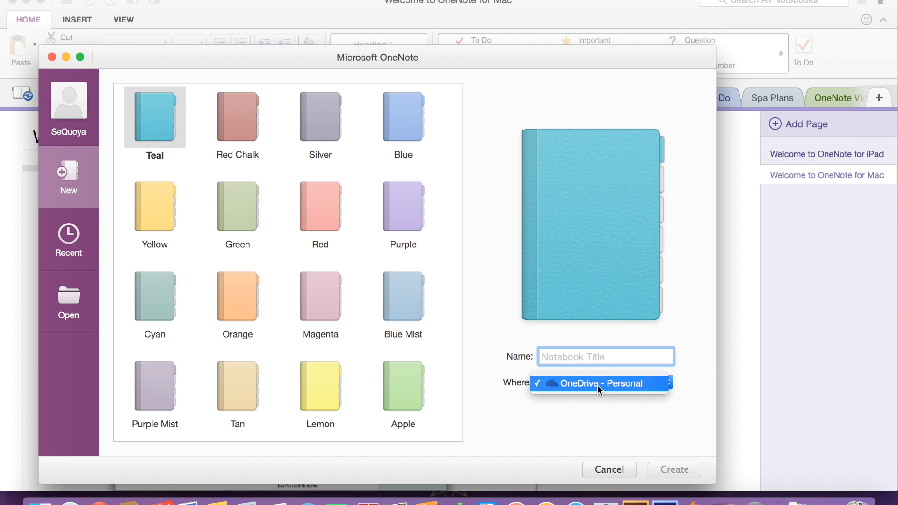
pyautogui.click(672, 382)
pyautogui.click(620, 468)
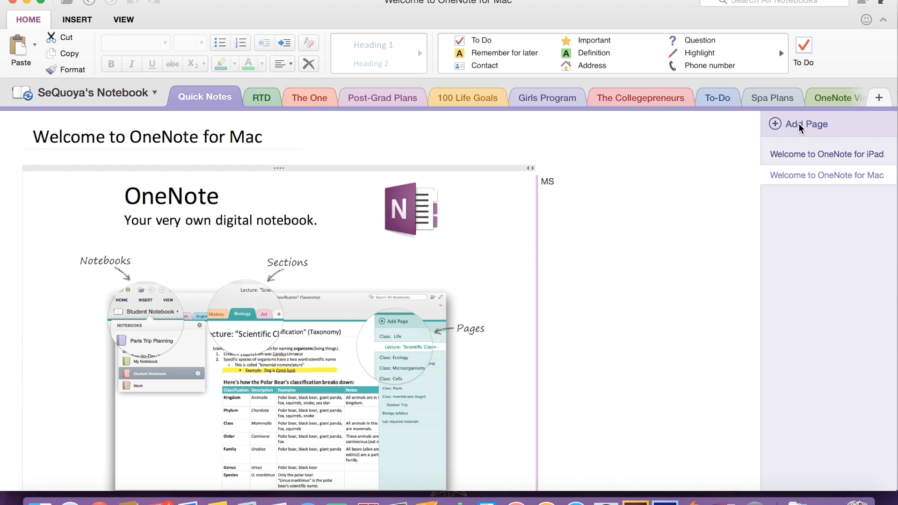
# Read through the Welcome to OneNote for Mac page down to its end
pyautogui.scroll(-8, 436, 304)
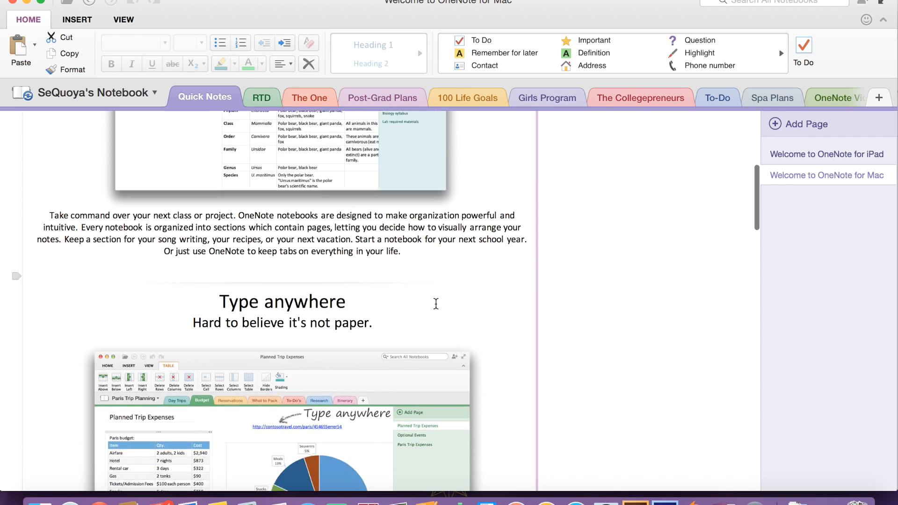
pyautogui.scroll(-4, 436, 304)
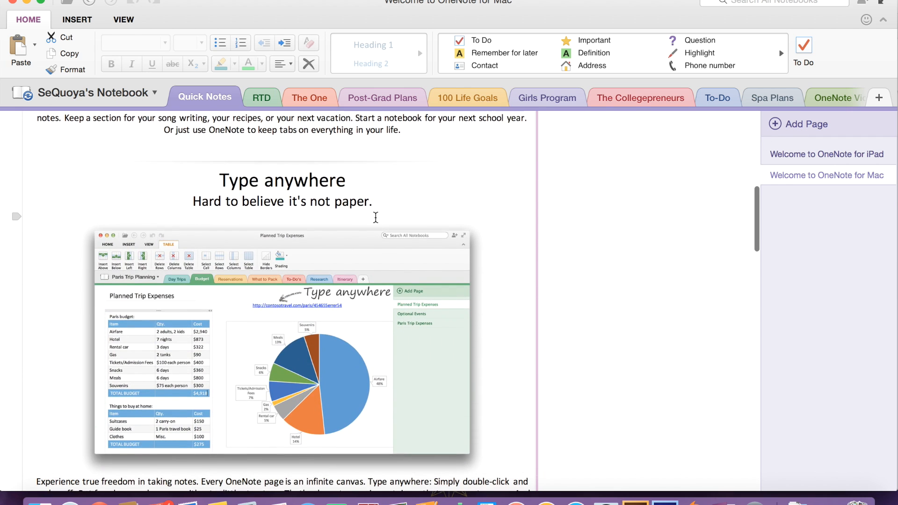
pyautogui.scroll(-8, 376, 217)
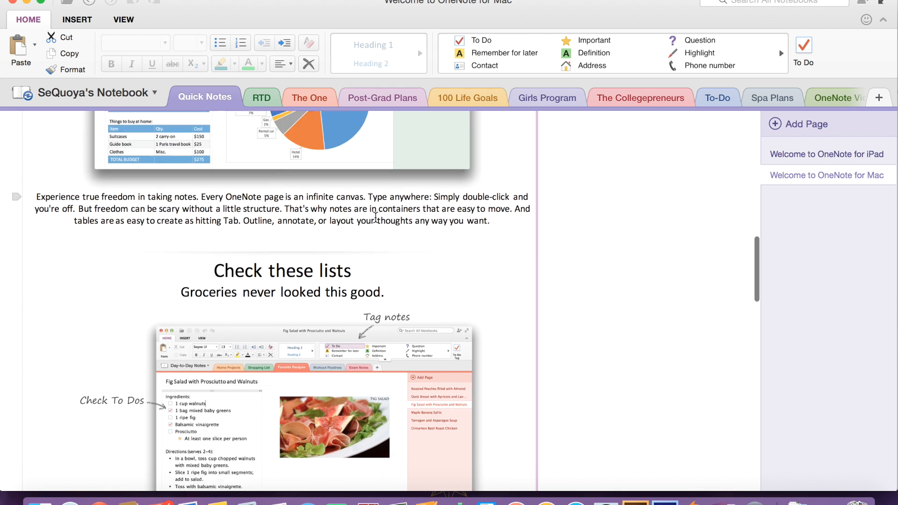
pyautogui.scroll(-4, 375, 218)
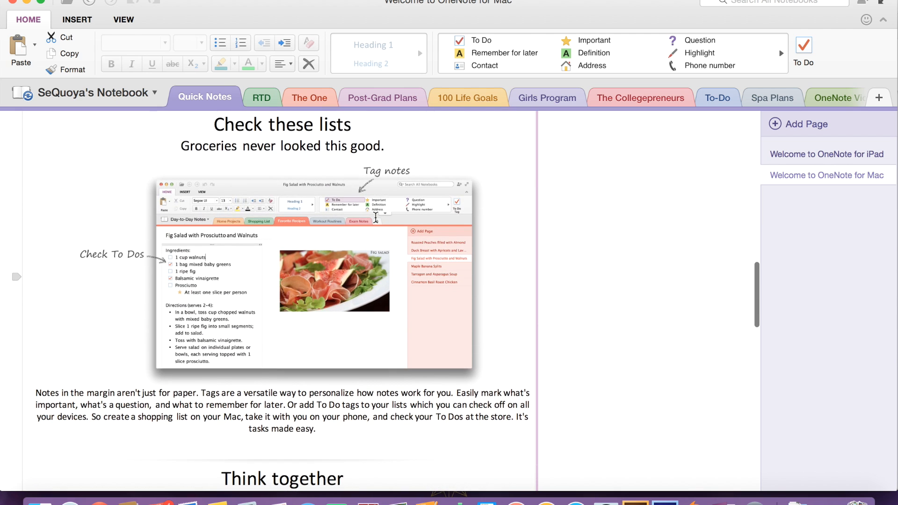
pyautogui.scroll(-2, 376, 217)
pyautogui.scroll(-12, 375, 217)
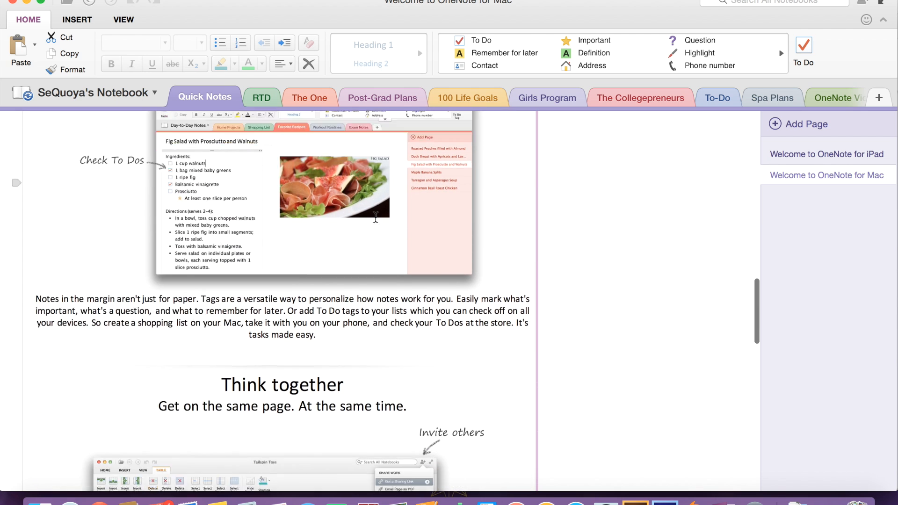
pyautogui.scroll(-6, 375, 217)
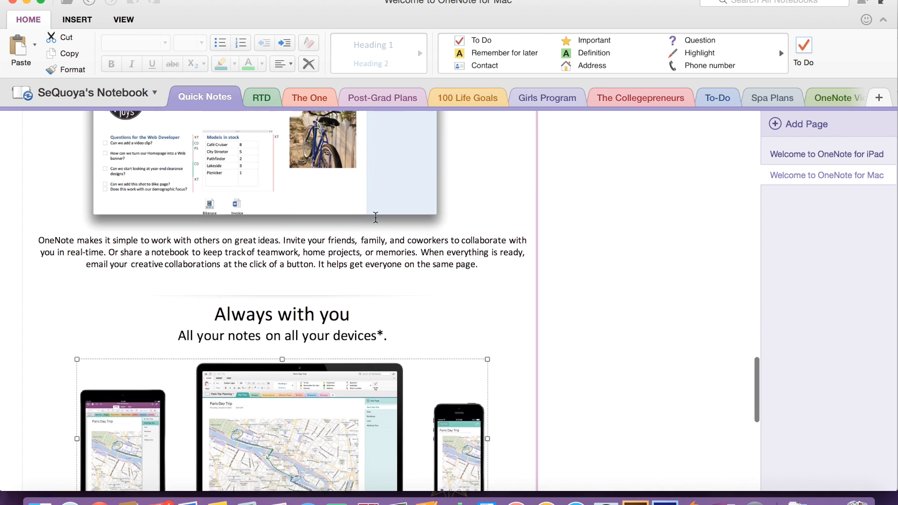
pyautogui.scroll(-1, 375, 218)
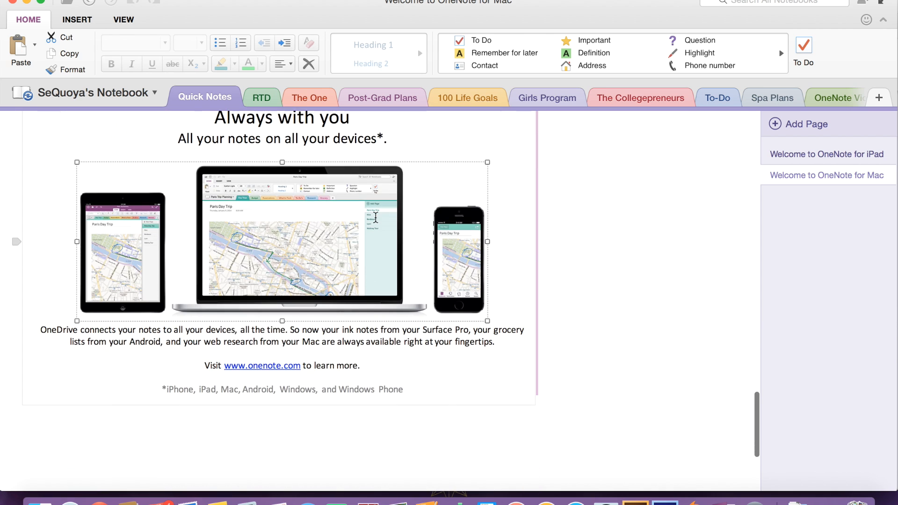
pyautogui.scroll(1, 375, 218)
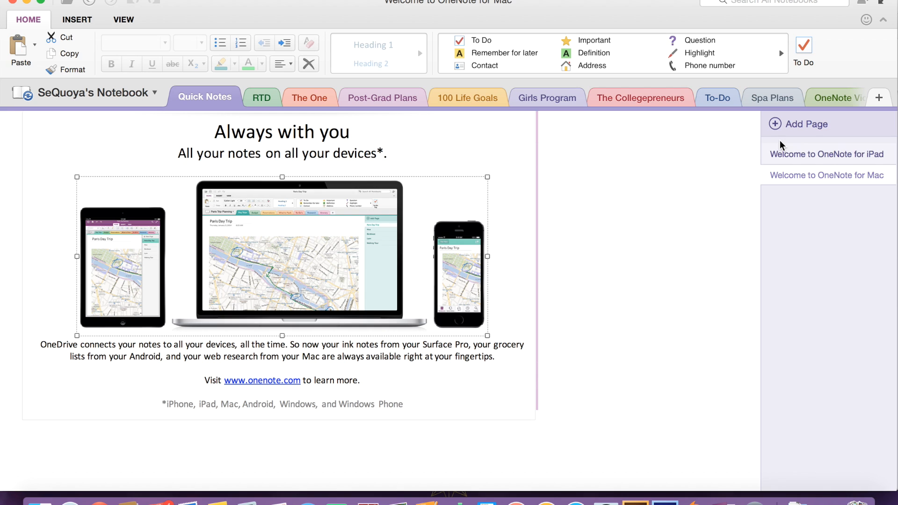
# View the OneNote Video section and add a section named "New Section for Video" after it
pyautogui.click(820, 99)
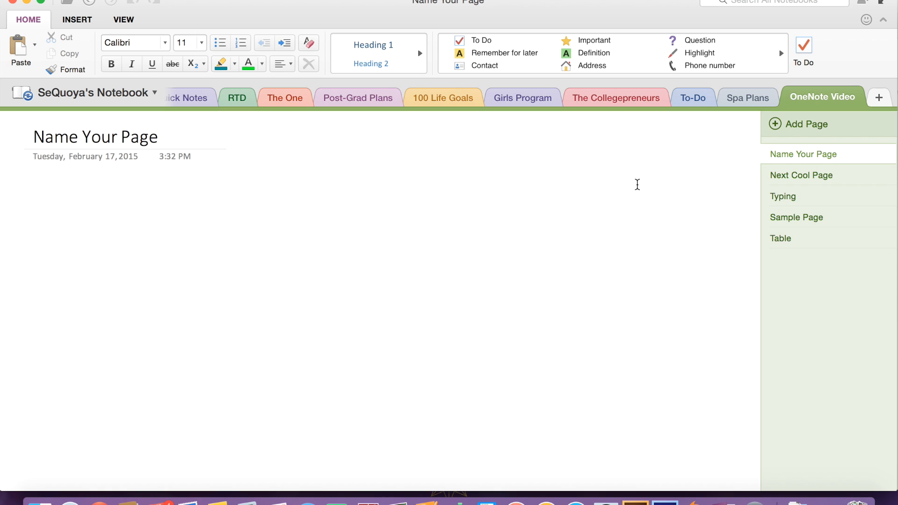
pyautogui.click(874, 98)
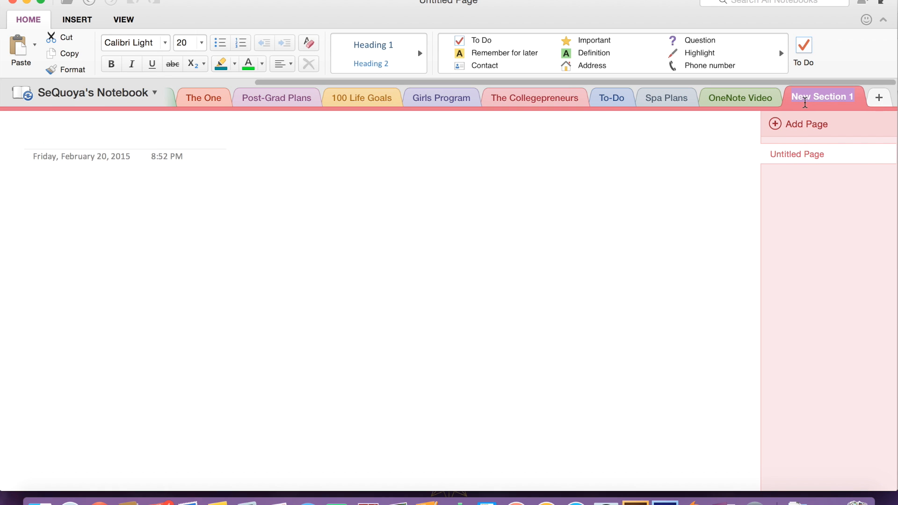
pyautogui.write('New Sectio')
pyautogui.write('n for V')
pyautogui.write('ideo')
pyautogui.press('Return')
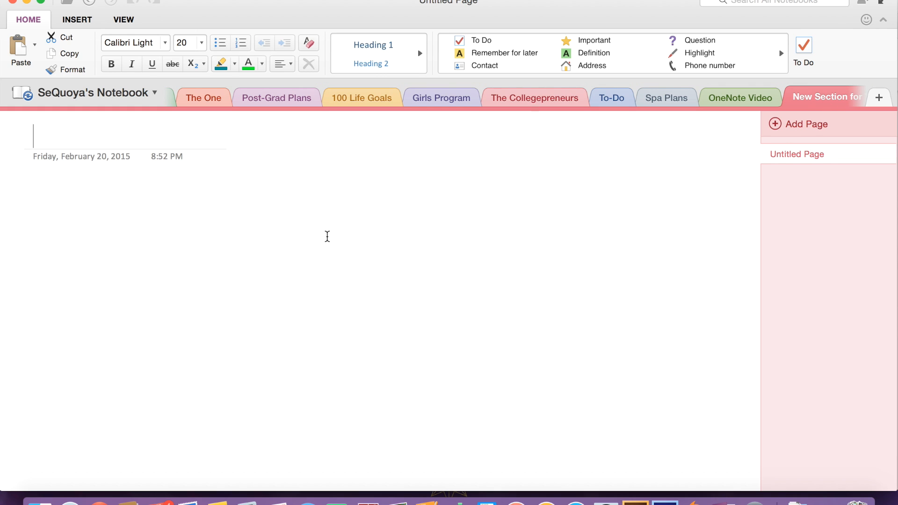
# Title the new section's untitled page "Name Your New Page", and enter and delete the sample note "nfsanes" beneath it
pyautogui.write('Name Your New Page')
pyautogui.press('Return')
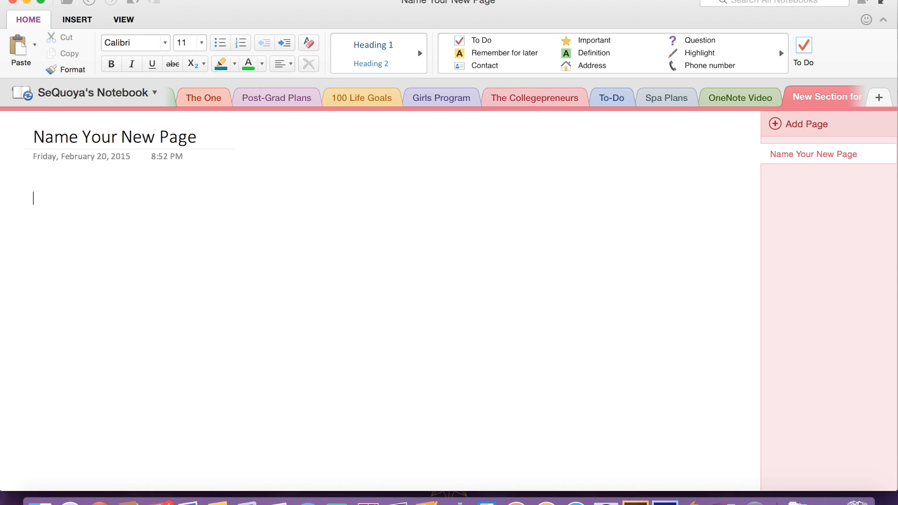
pyautogui.write('nfsanes')
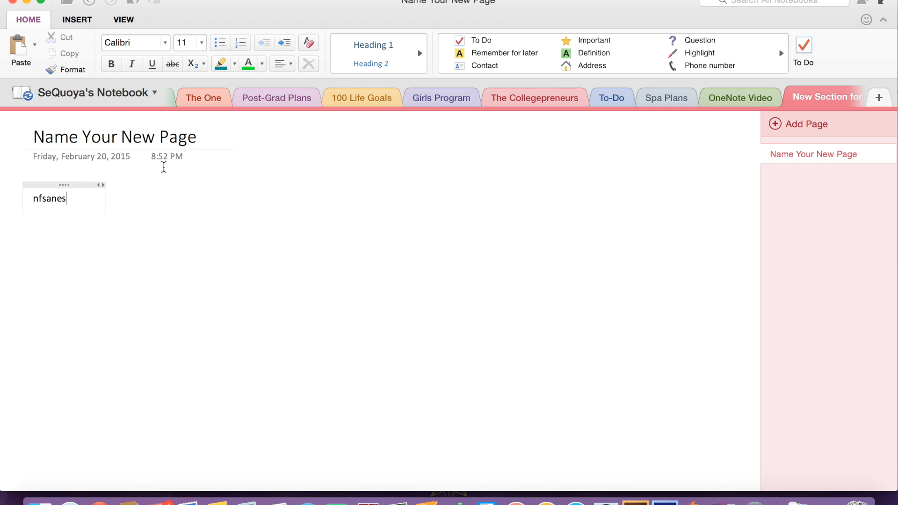
pyautogui.moveTo(84, 185)
pyautogui.mouseDown()
pyautogui.moveTo(278, 244)
pyautogui.moveTo(128, 225)
pyautogui.moveTo(499, 188)
pyautogui.moveTo(164, 256)
pyautogui.moveTo(68, 217)
pyautogui.moveTo(82, 191)
pyautogui.mouseUp()
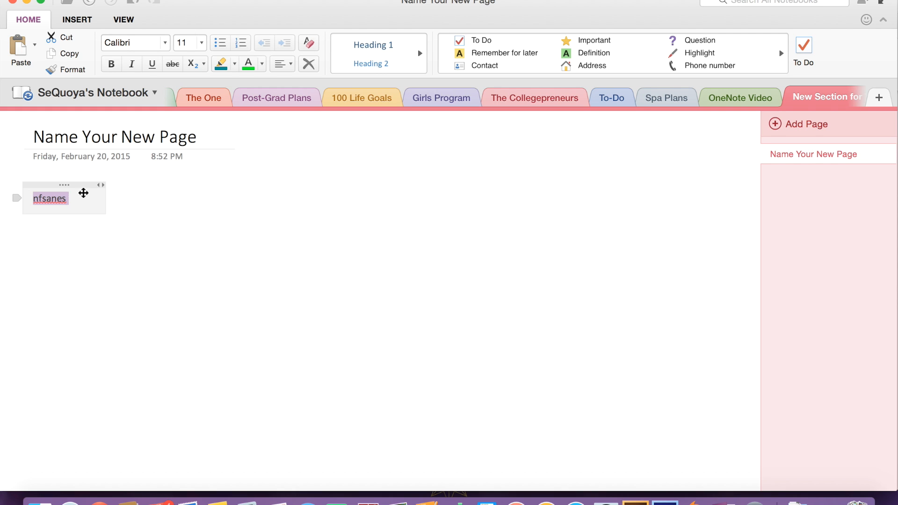
pyautogui.press('BackSpace')
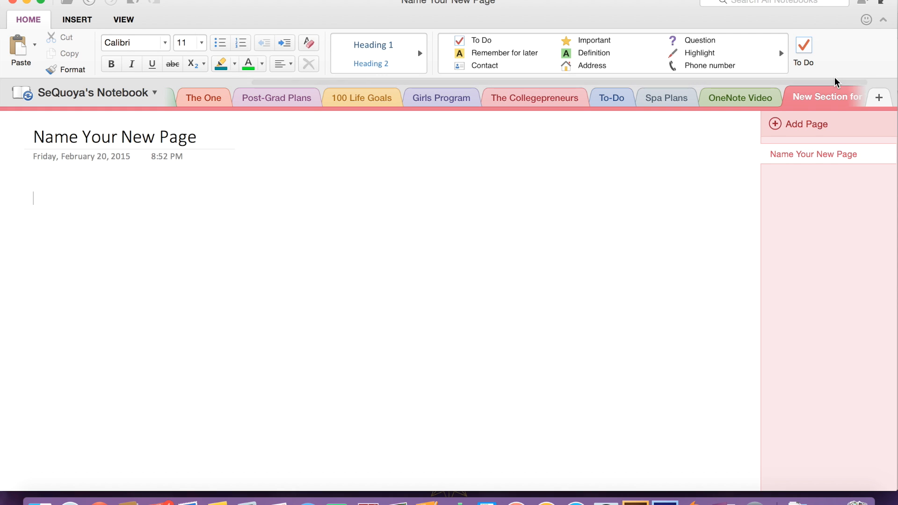
# Delete the section "New Section for Video" from the notebook
pyautogui.hscroll(2, 834, 94)
pyautogui.rightClick(834, 93)
pyautogui.click(779, 119)
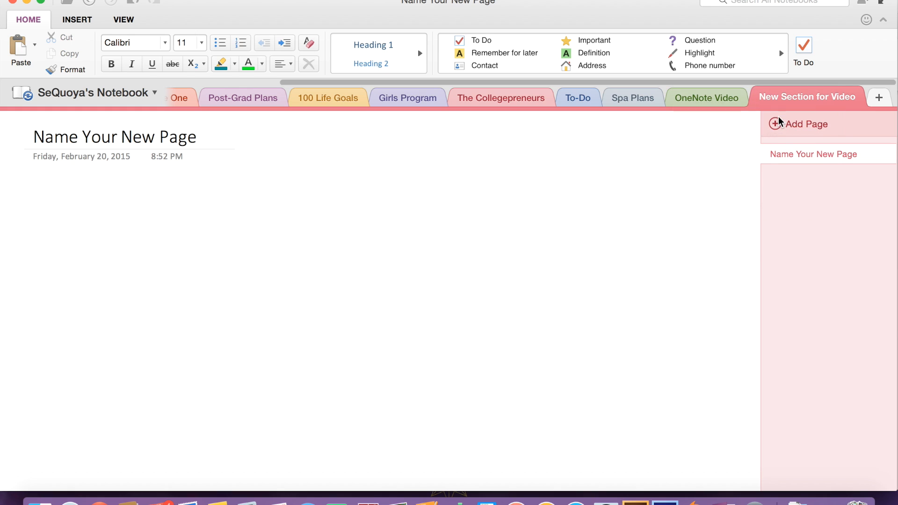
pyautogui.click(537, 175)
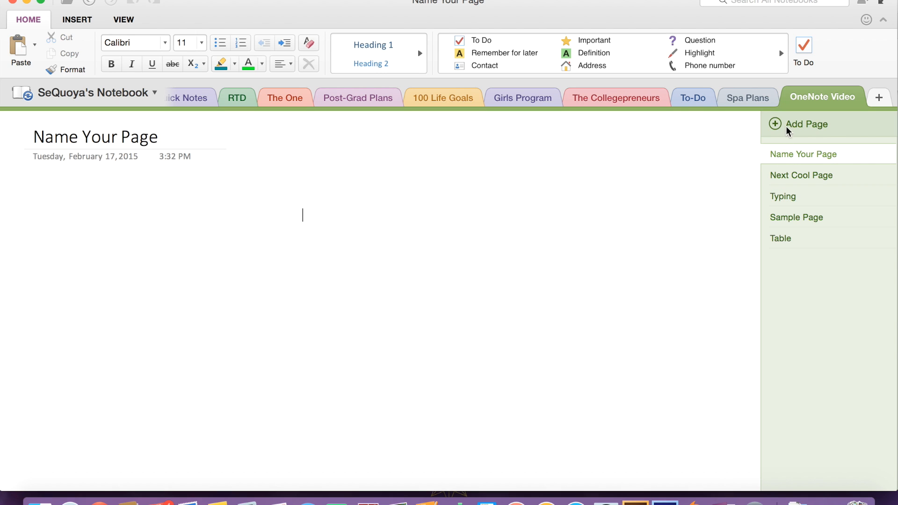
# Open the page "Next Cool Page" and look through the available heading and text styles
pyautogui.click(792, 182)
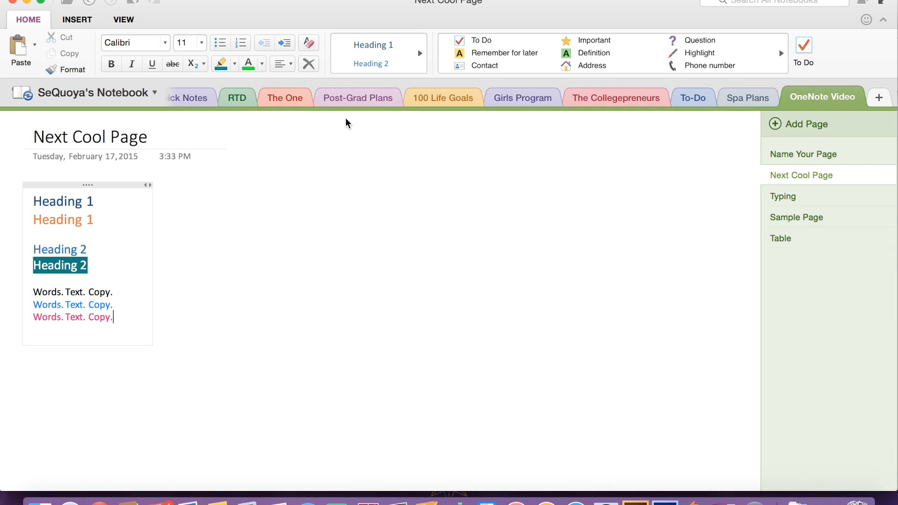
pyautogui.click(380, 75)
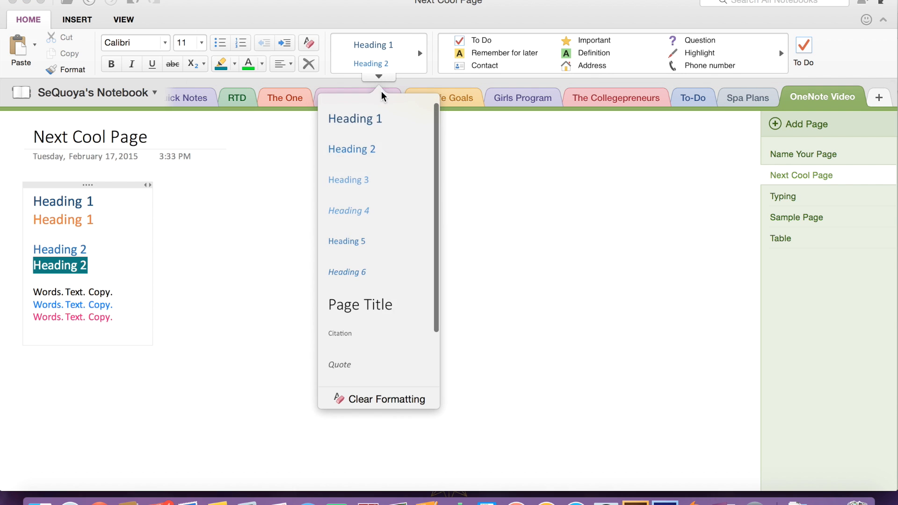
pyautogui.scroll(-2, 389, 357)
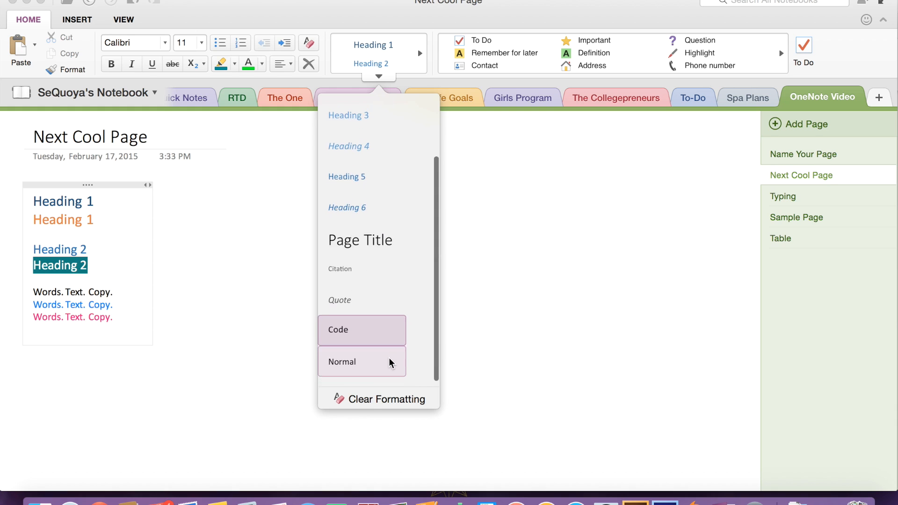
pyautogui.scroll(3, 388, 357)
pyautogui.click(254, 229)
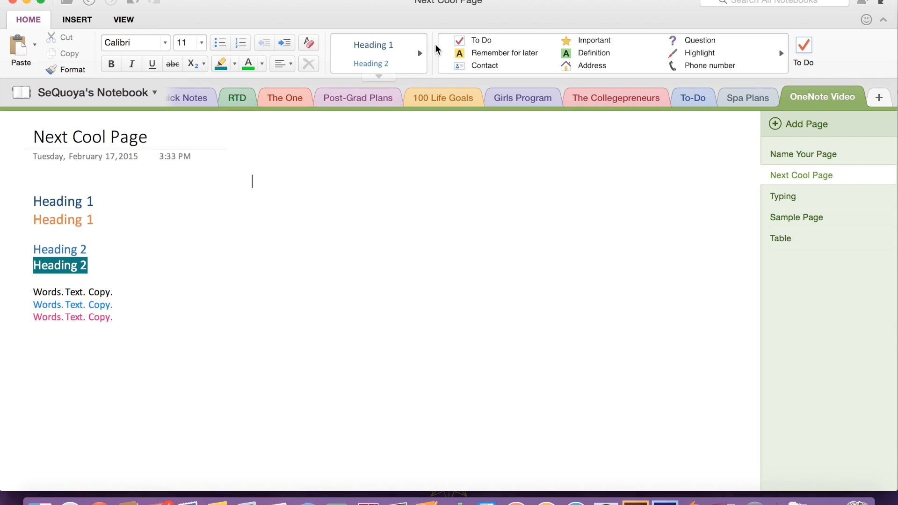
# Beside the existing text, add a dark red "Heading 1" in the Heading 1 style with the sample text "aeirijtijtmir" under it
pyautogui.click(388, 47)
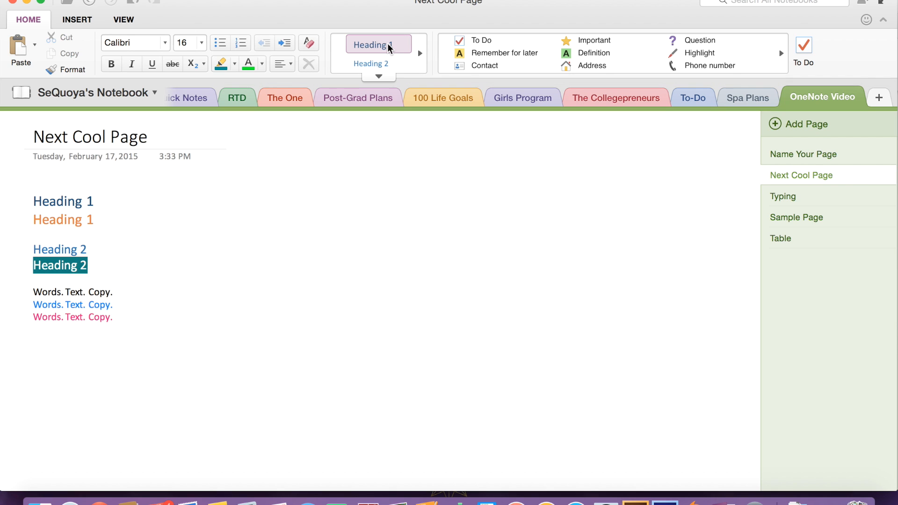
pyautogui.click(262, 65)
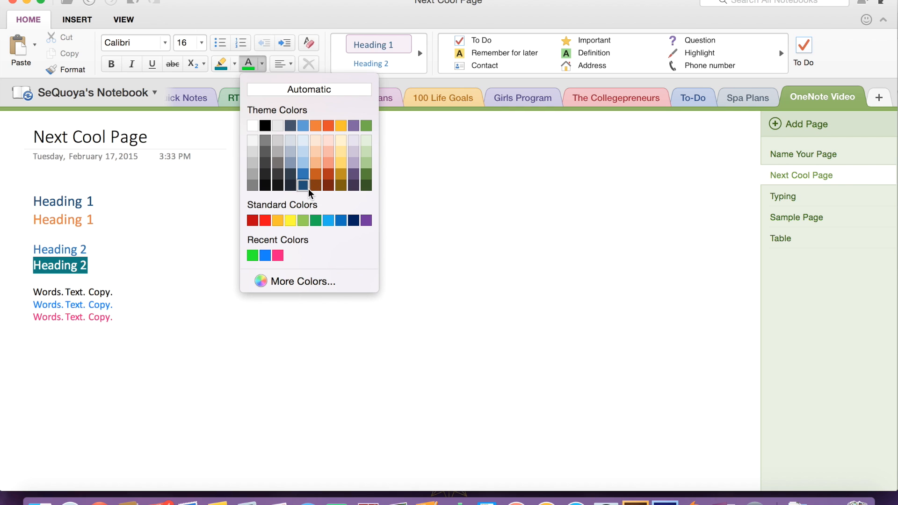
pyautogui.click(328, 186)
pyautogui.write('Heading 1')
pyautogui.press('Return')
pyautogui.write('aeirijtijtmir')
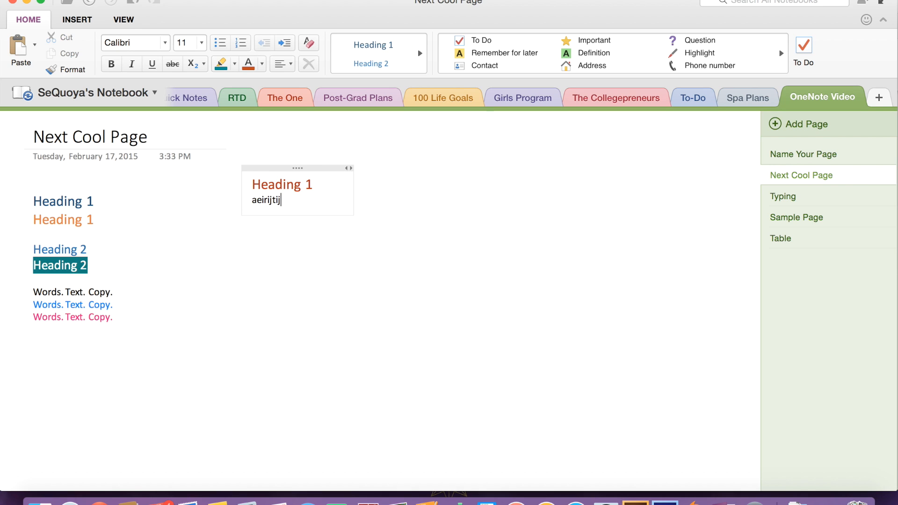
# Add a line reading "Heading 2" in the Heading 2 style below the sample text
pyautogui.press('Return')
pyautogui.press('Return')
pyautogui.click(374, 65)
pyautogui.write('G')
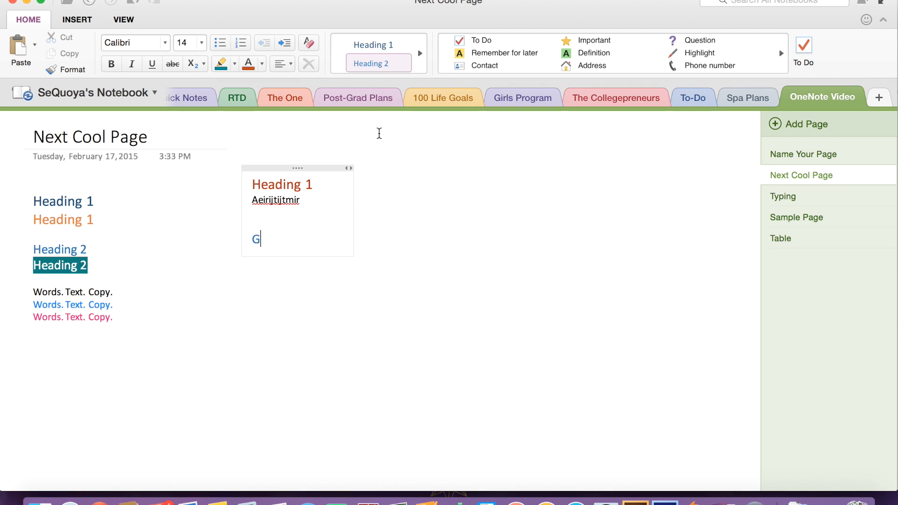
pyautogui.write('eading 2')
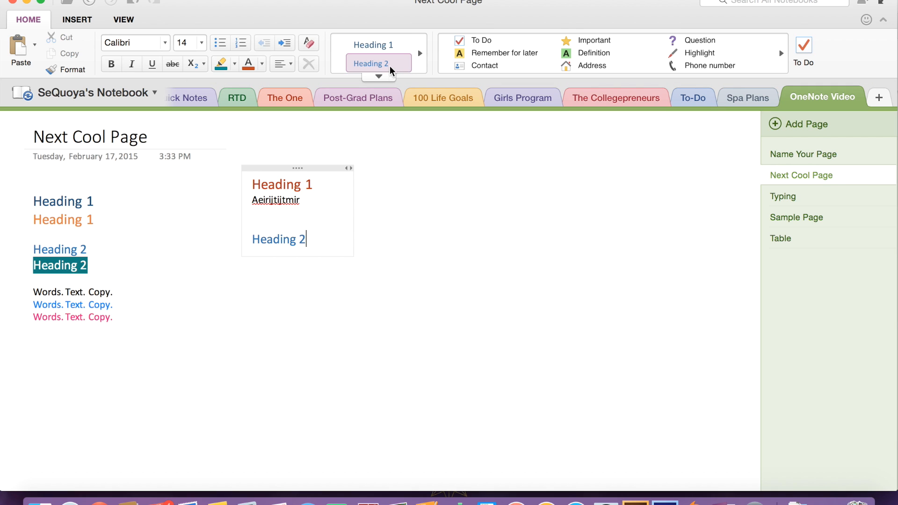
# Change the font colour of the new "Heading 2" line to the orange theme colour
pyautogui.moveTo(317, 237); pyautogui.dragTo(251, 239)
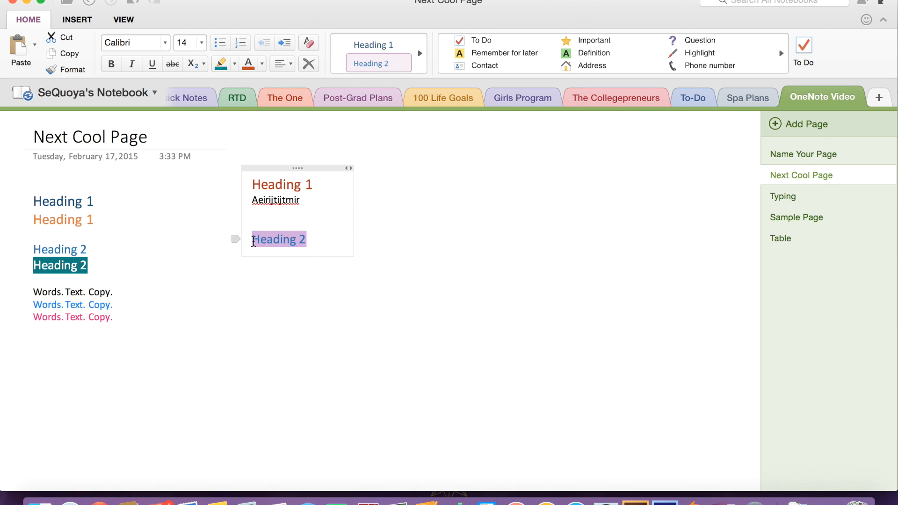
pyautogui.click(261, 63)
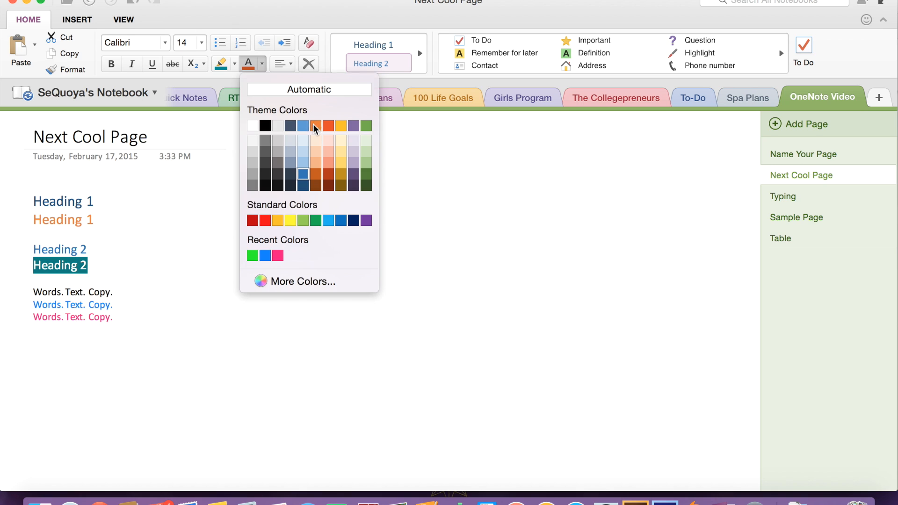
pyautogui.click(316, 126)
# Add the sample text "smafoemome" below the new orange "Heading 2" line
pyautogui.click(321, 243)
pyautogui.press('Return')
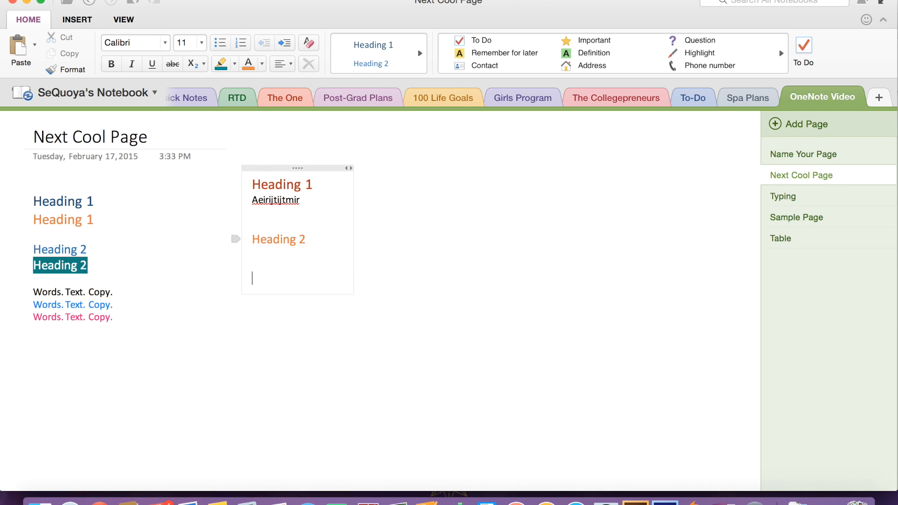
pyautogui.write('smafoemome')
# Change the font colour of the sample text "smafoemome" to the gold theme colour
pyautogui.click(236, 278)
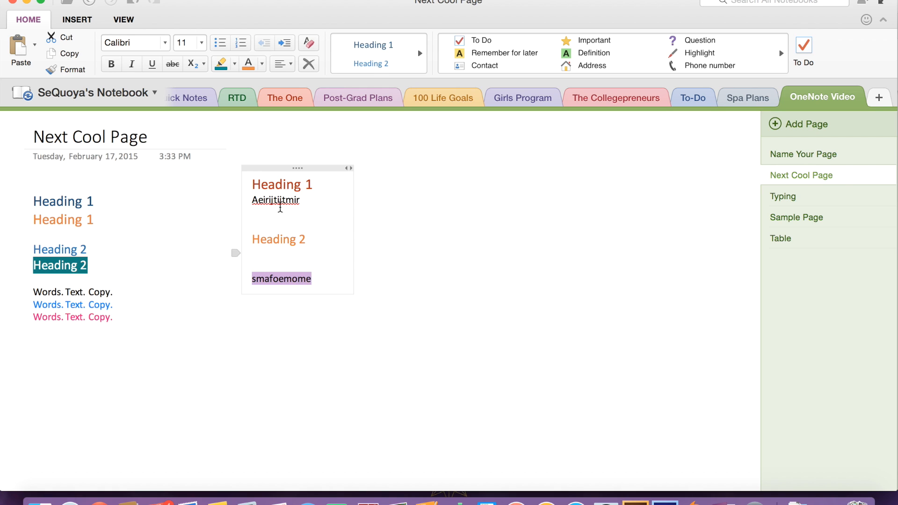
pyautogui.click(262, 64)
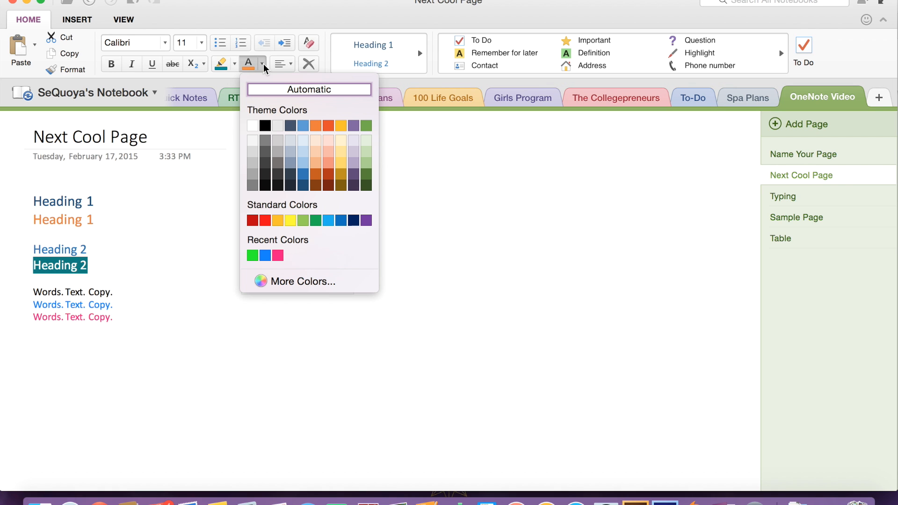
pyautogui.click(342, 126)
# Set the font colour of the sample text "smafoemome" to the purple theme colour
pyautogui.click(285, 279)
pyautogui.doubleClick(285, 279)
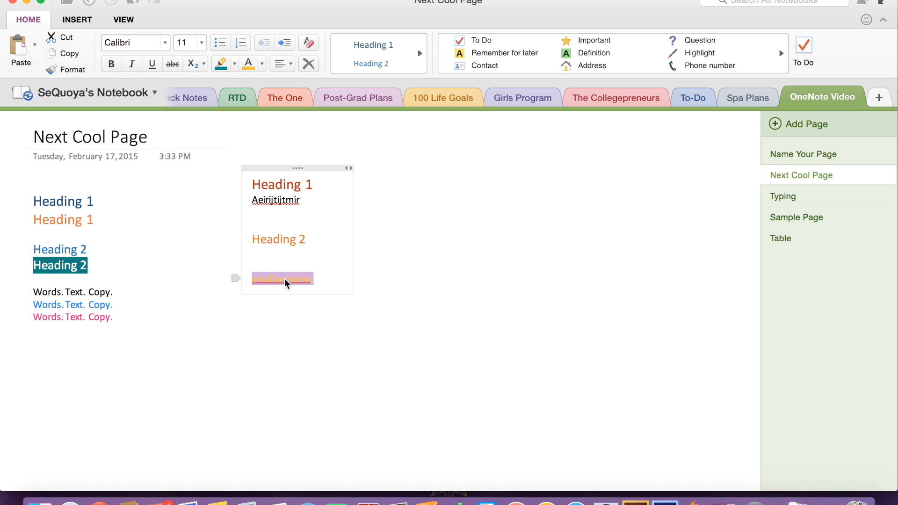
pyautogui.click(263, 64)
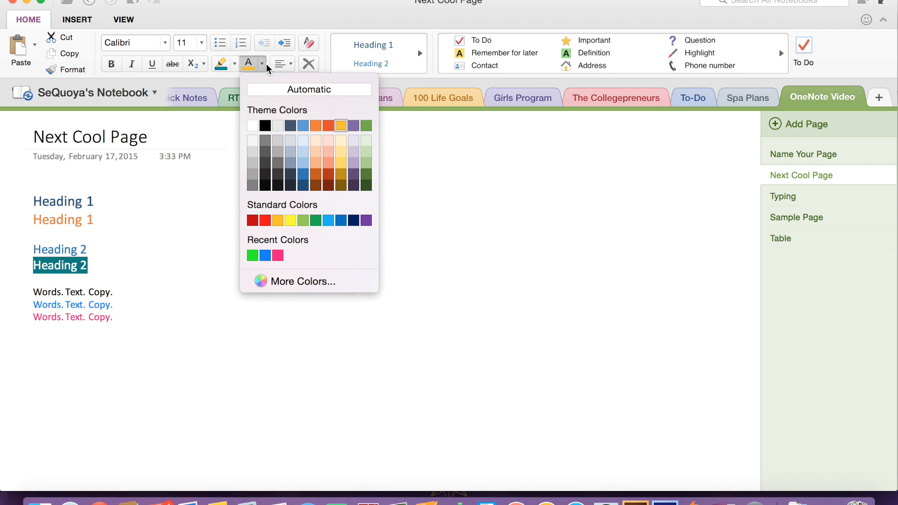
pyautogui.click(353, 125)
pyautogui.click(318, 278)
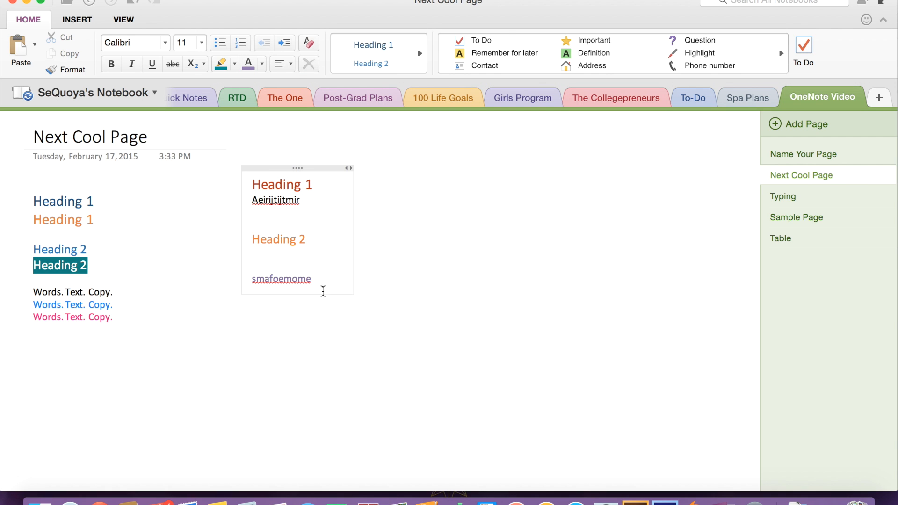
# Move the new text block down so its "Heading 1" lines up with the first heading of the original text
pyautogui.moveTo(296, 168); pyautogui.dragTo(306, 209)
pyautogui.click(206, 258)
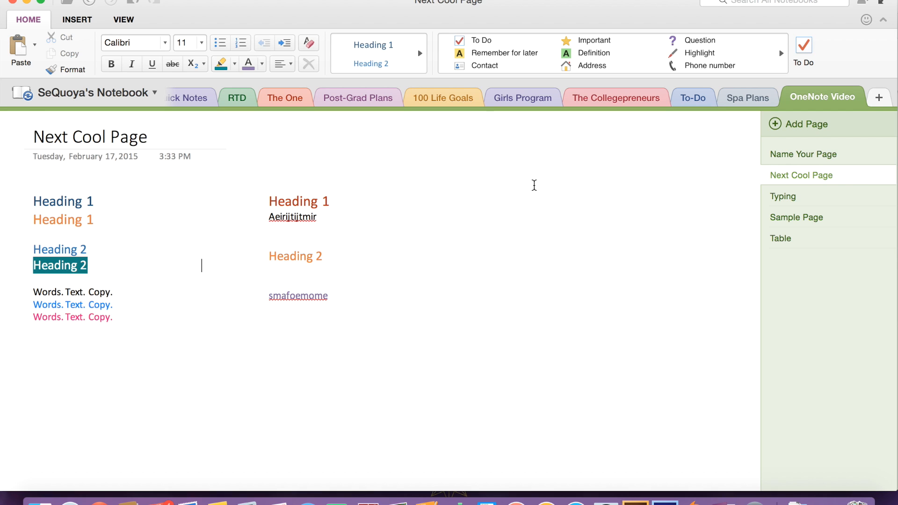
# Open the Typing page and go through the text alignment options, keeping Align Left
pyautogui.click(817, 197)
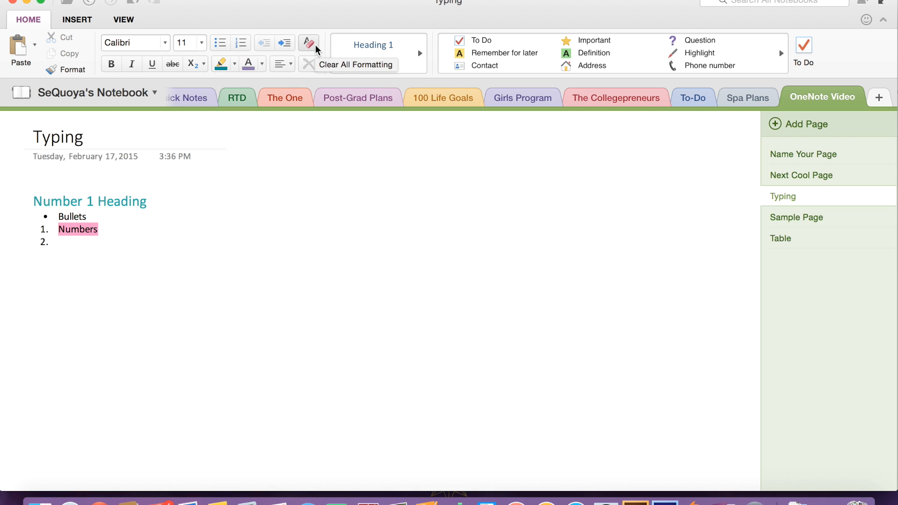
pyautogui.click(291, 67)
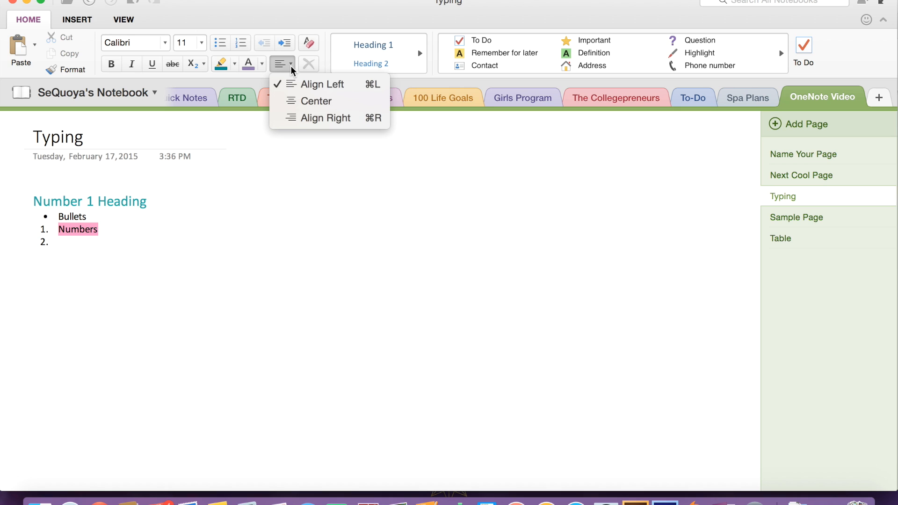
pyautogui.click(326, 85)
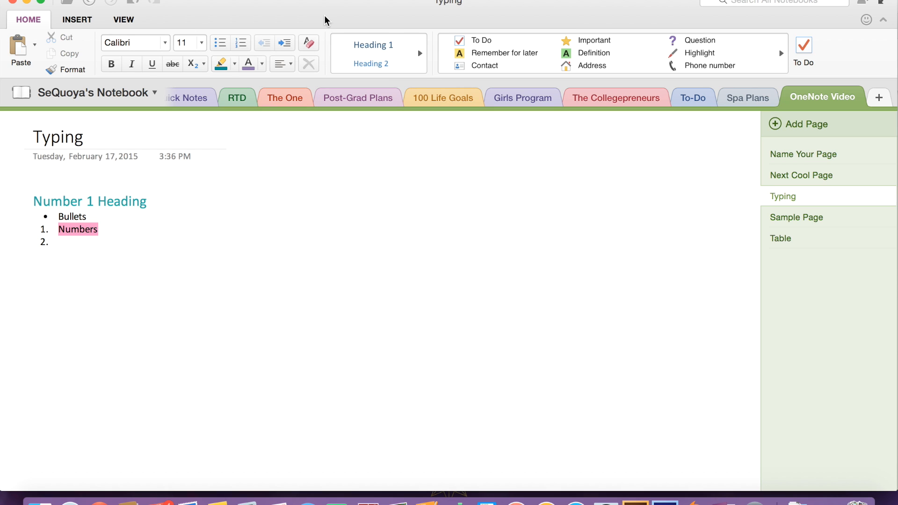
# Go through the custom font colour pickers as far as the crayons and accept the black Licorice colour
pyautogui.click(259, 64)
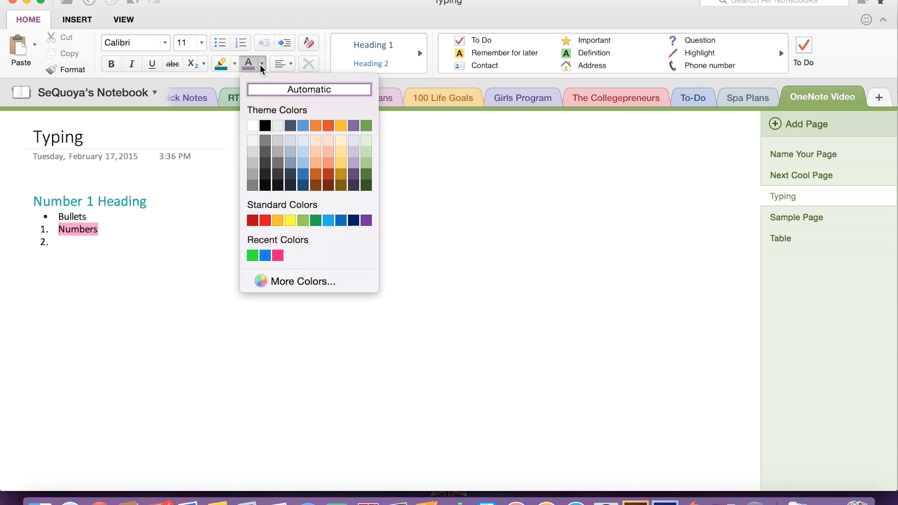
pyautogui.click(304, 280)
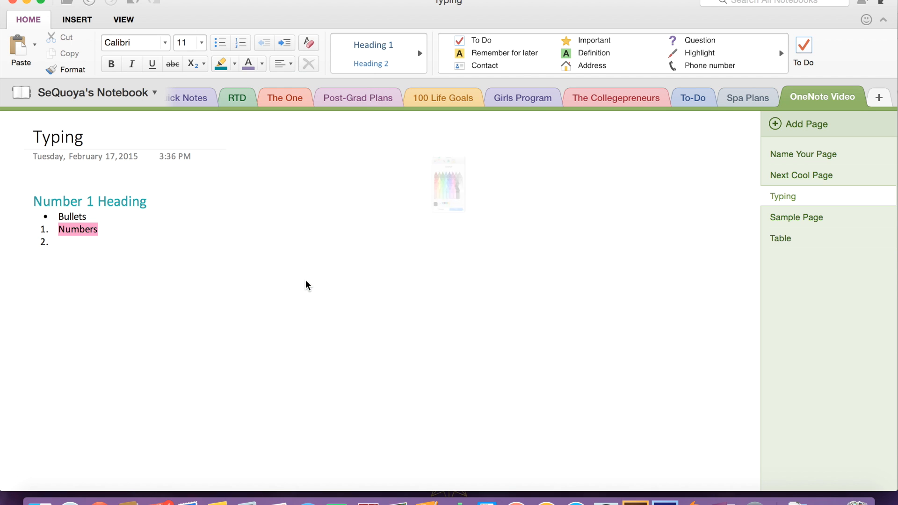
pyautogui.click(381, 68)
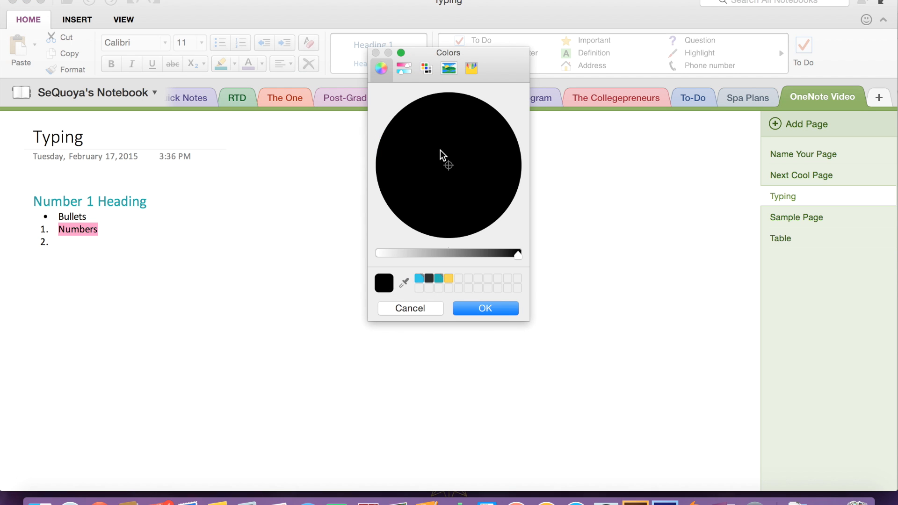
pyautogui.click(403, 70)
pyautogui.click(428, 68)
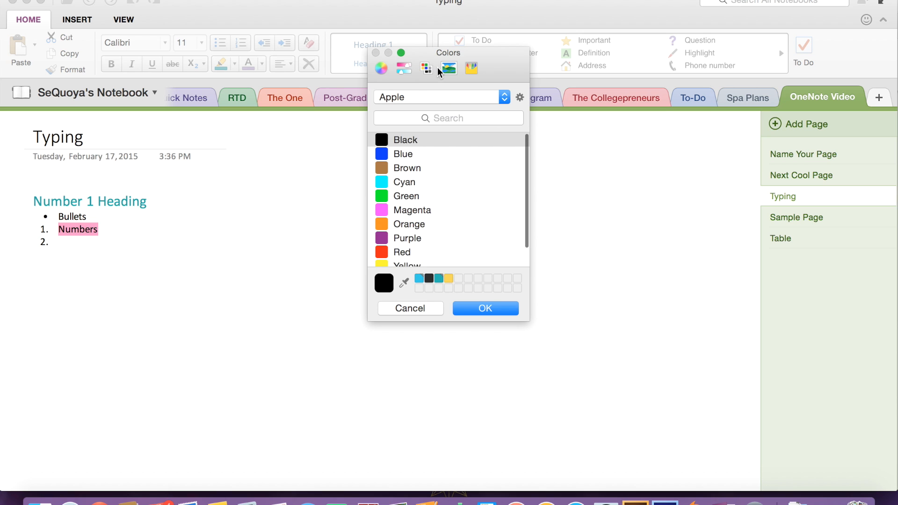
pyautogui.click(445, 69)
pyautogui.click(473, 68)
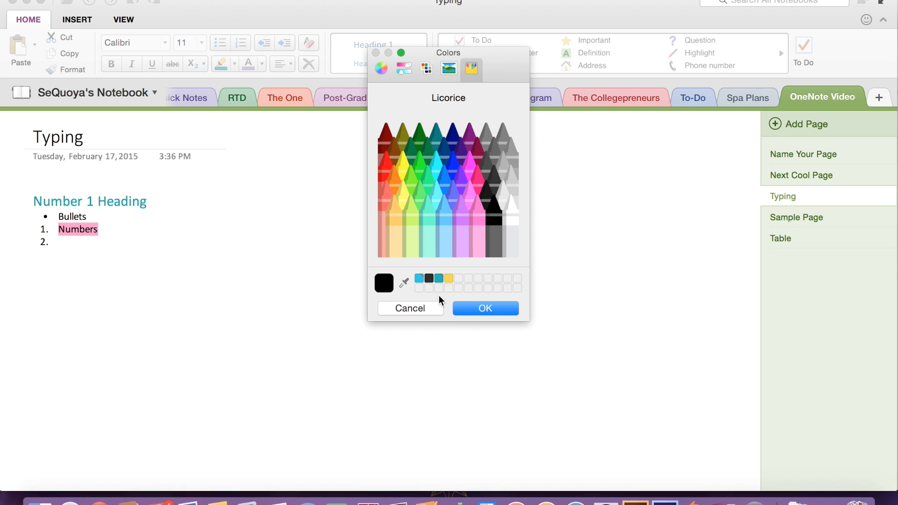
pyautogui.click(470, 305)
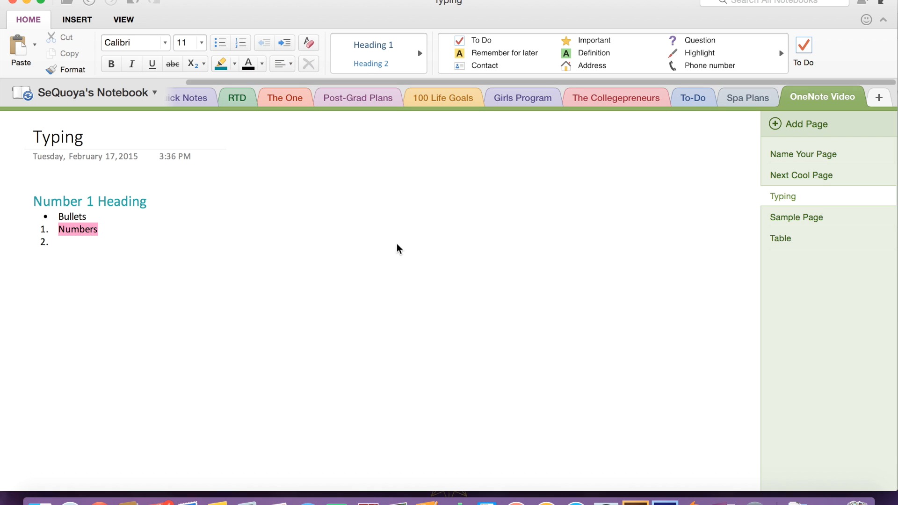
# Examine the subscript and superscript options, the font size choices and the list of available fonts
pyautogui.click(202, 64)
pyautogui.click(200, 63)
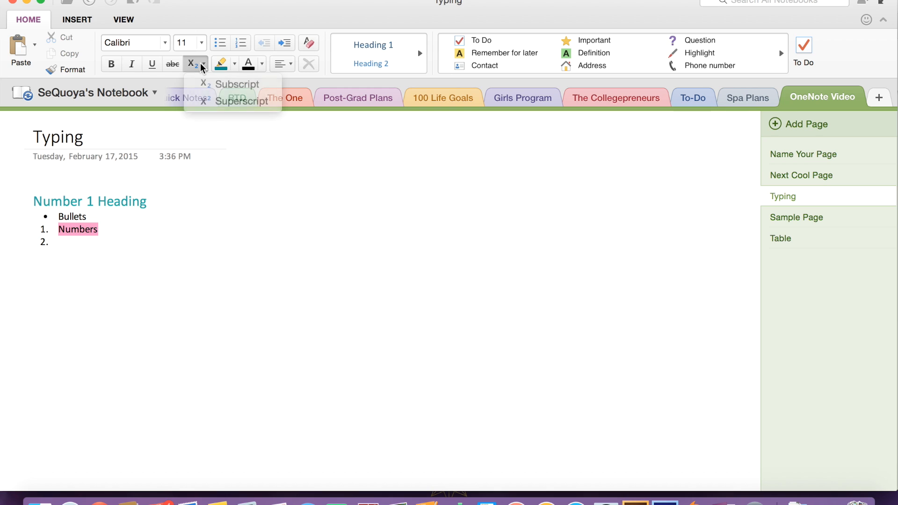
pyautogui.click(205, 41)
pyautogui.click(205, 40)
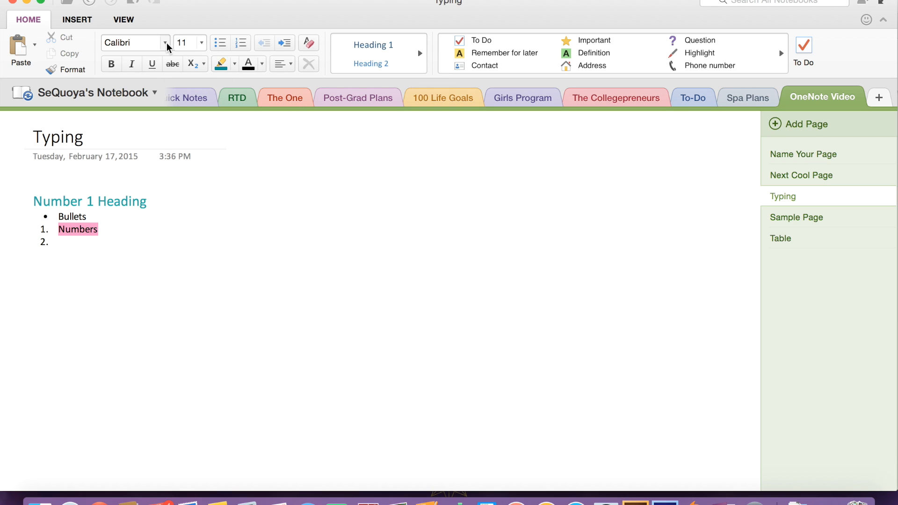
pyautogui.click(165, 43)
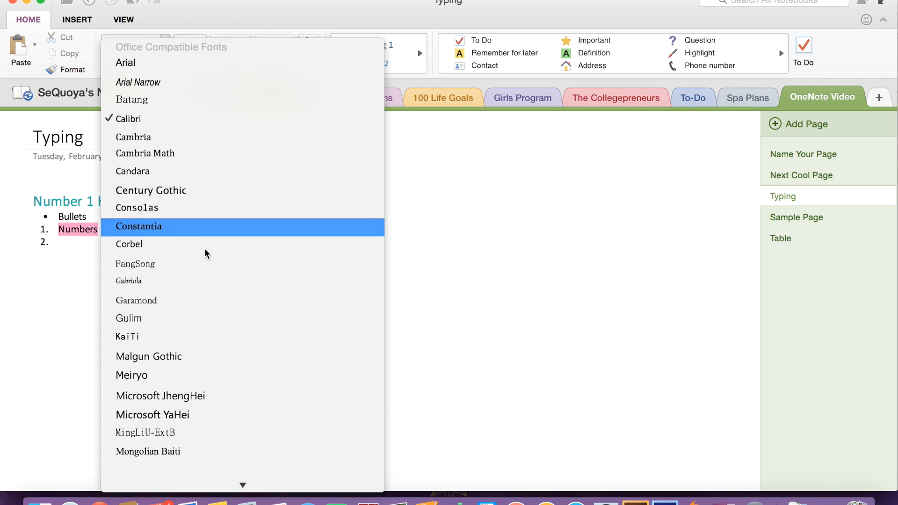
pyautogui.scroll(-15, 204, 249)
pyautogui.scroll(3, 204, 248)
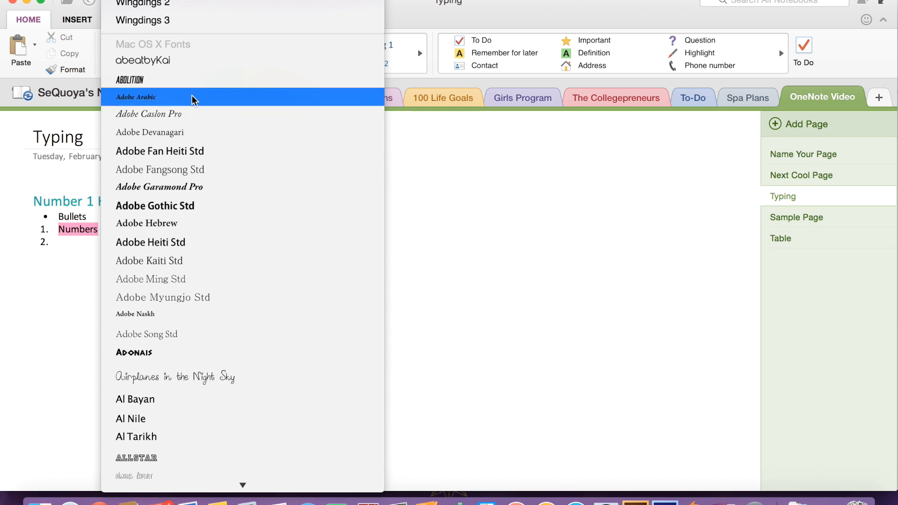
pyautogui.click(536, 8)
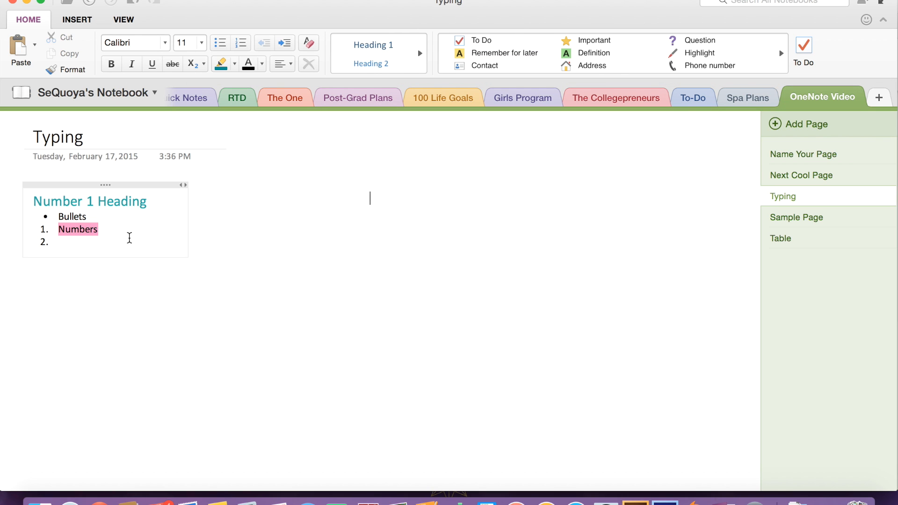
# Beside the existing list on the Typing page, add "Number 1 Heading" in the Heading 1 style
pyautogui.click(254, 198)
pyautogui.click(380, 43)
pyautogui.write('Number 1 Heading')
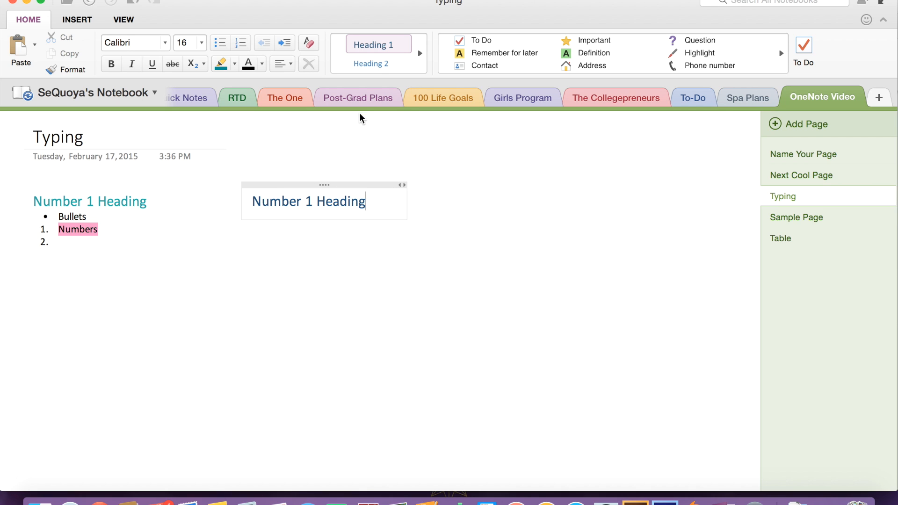
# Change the font colour of the new "Number 1 Heading" to the light blue standard colour
pyautogui.tripleClick(320, 204)
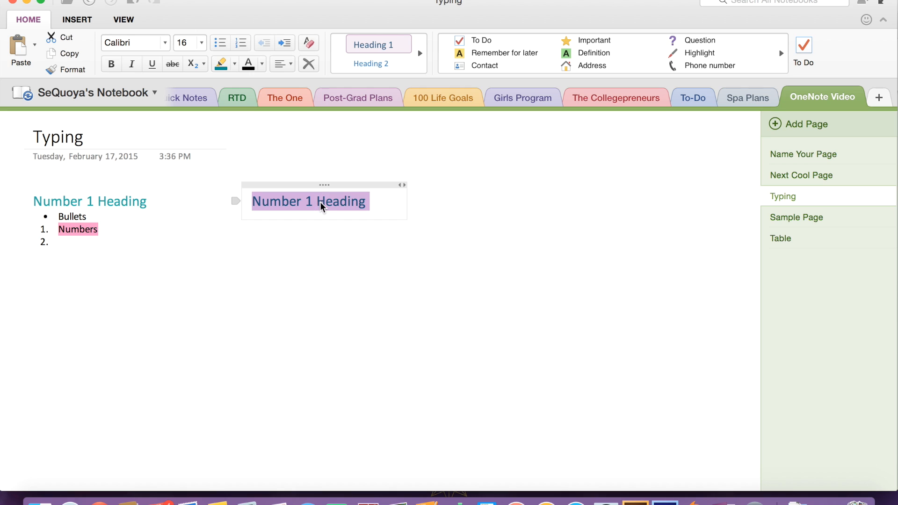
pyautogui.click(234, 64)
pyautogui.click(261, 64)
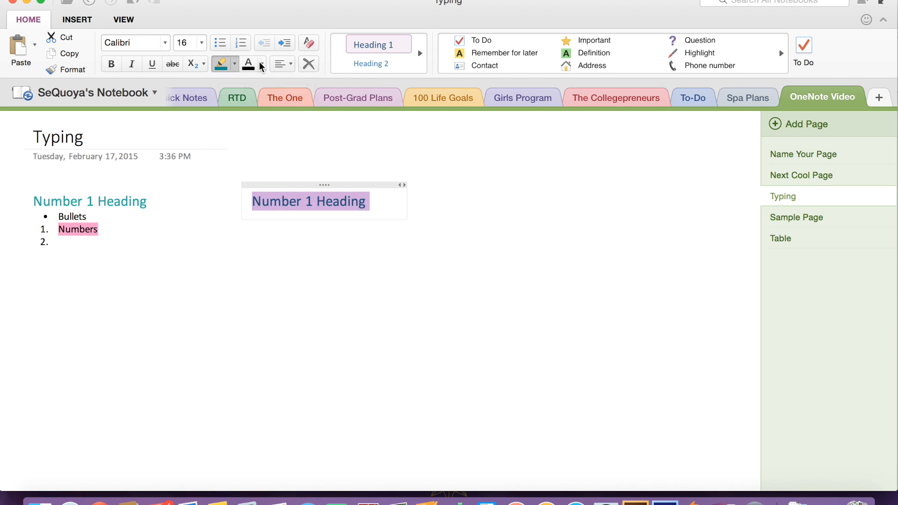
pyautogui.click(261, 64)
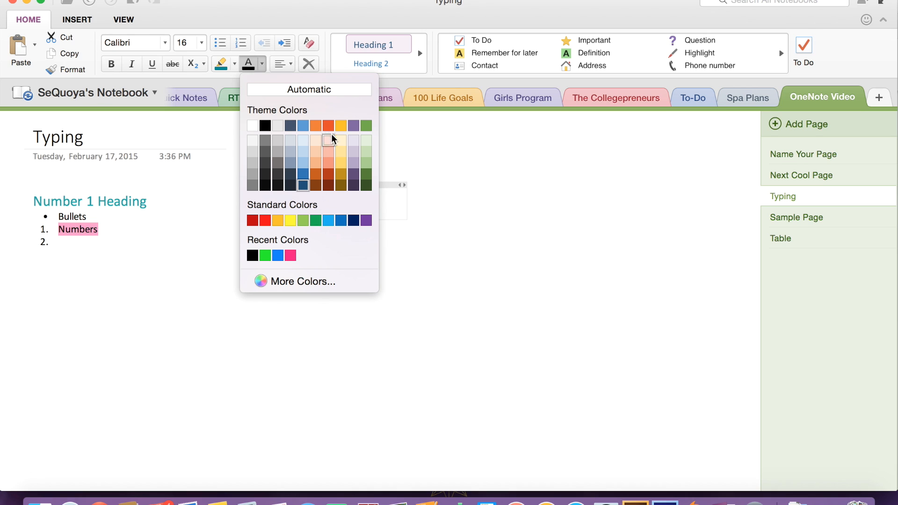
pyautogui.click(328, 219)
# Add a bulleted line reading "Bullets" under the new light blue heading
pyautogui.click(374, 206)
pyautogui.press('Return')
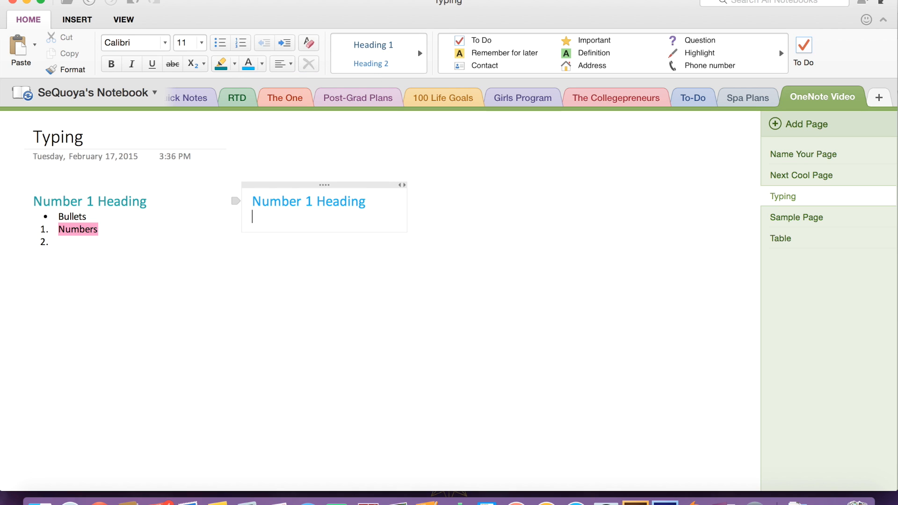
pyautogui.click(220, 42)
pyautogui.write('bullets')
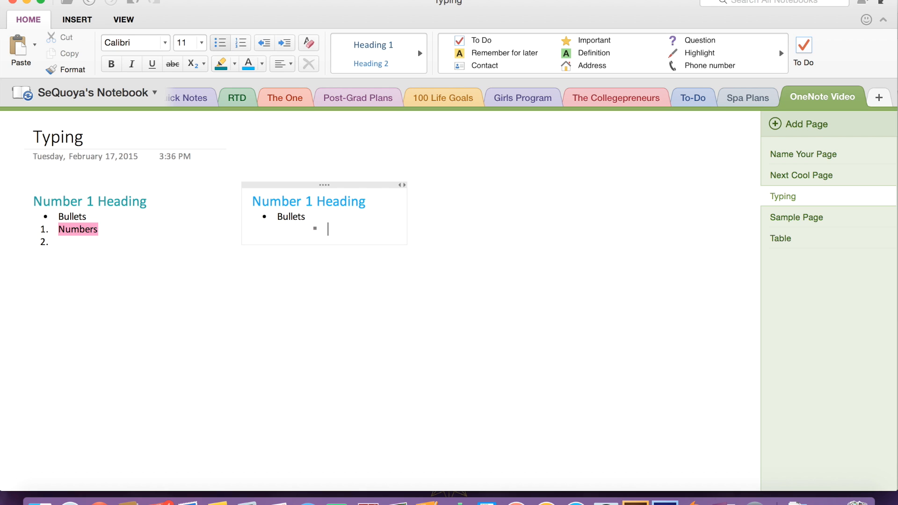
# Try out different indent levels on the empty bullet below "Bullets"
pyautogui.hotkey('shift', 'Tab')
pyautogui.hotkey('shift', 'Tab')
pyautogui.press('Tab')
pyautogui.press('Tab')
pyautogui.hotkey('shift', 'Tab')
# Add a numbered item "Numbers" below the bullet, and try indenting and outdenting the empty item after it
pyautogui.press('BackSpace')
pyautogui.write('Numbers')
pyautogui.press('Return')
pyautogui.press('Tab')
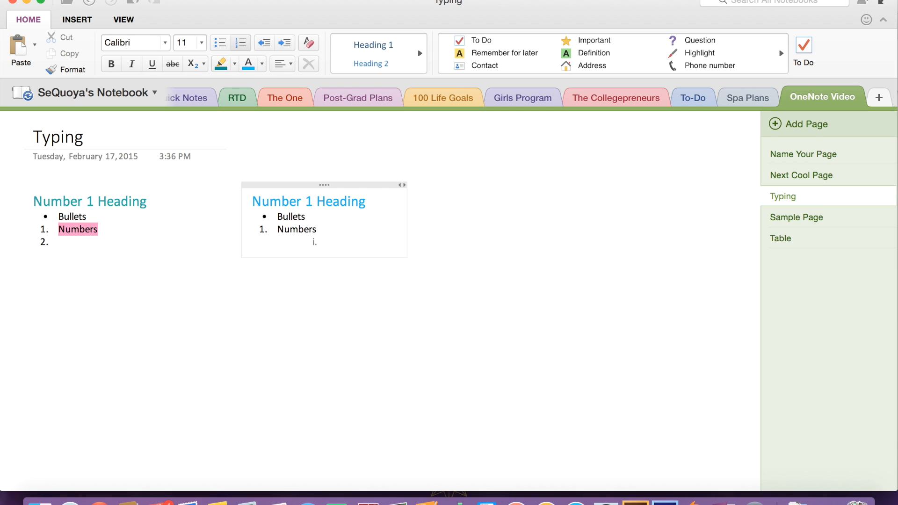
pyautogui.hotkey('shift', 'Tab')
pyautogui.press('BackSpace')
# Open the Sample Page and change its title to "Important for February"
pyautogui.click(780, 217)
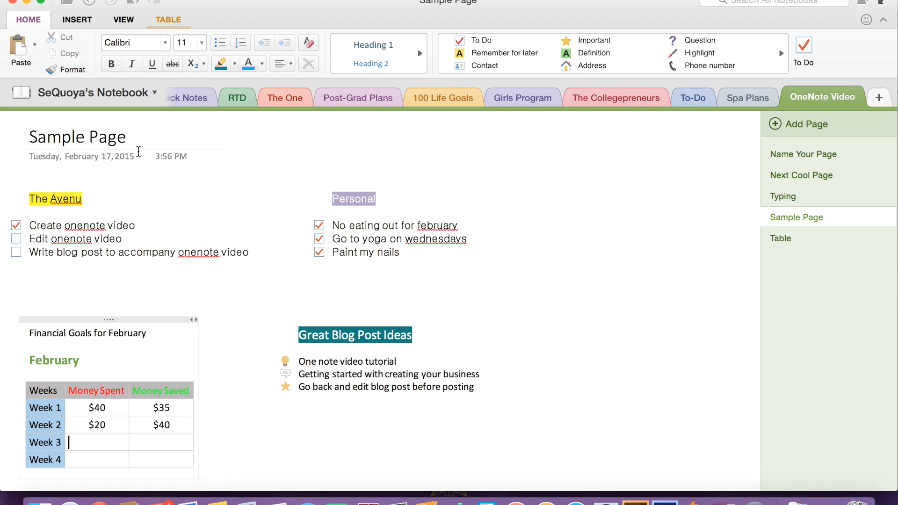
pyautogui.tripleClick(104, 142)
pyautogui.write('February')
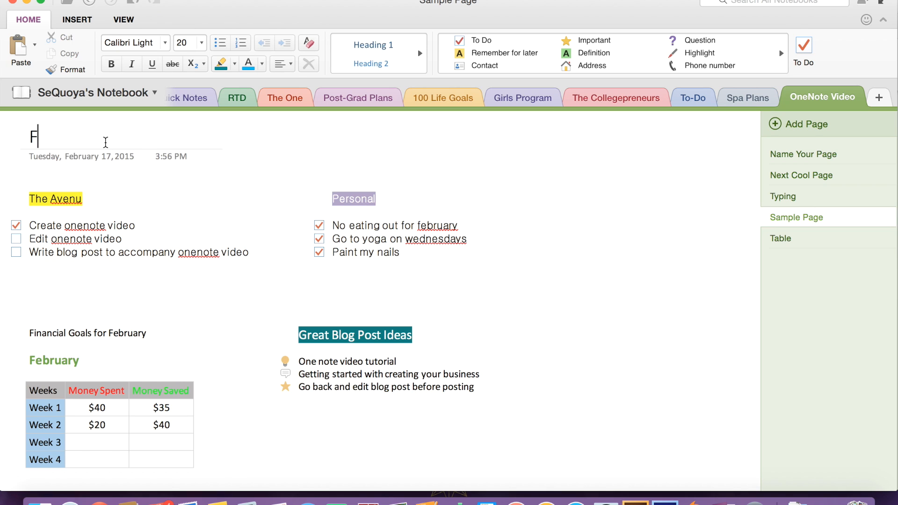
pyautogui.press('BackSpace')
pyautogui.press('BackSpace')
pyautogui.press('BackSpace')
pyautogui.press('BackSpace')
pyautogui.press('BackSpace')
pyautogui.press('BackSpace')
pyautogui.press('BackSpace')
pyautogui.press('BackSpace')
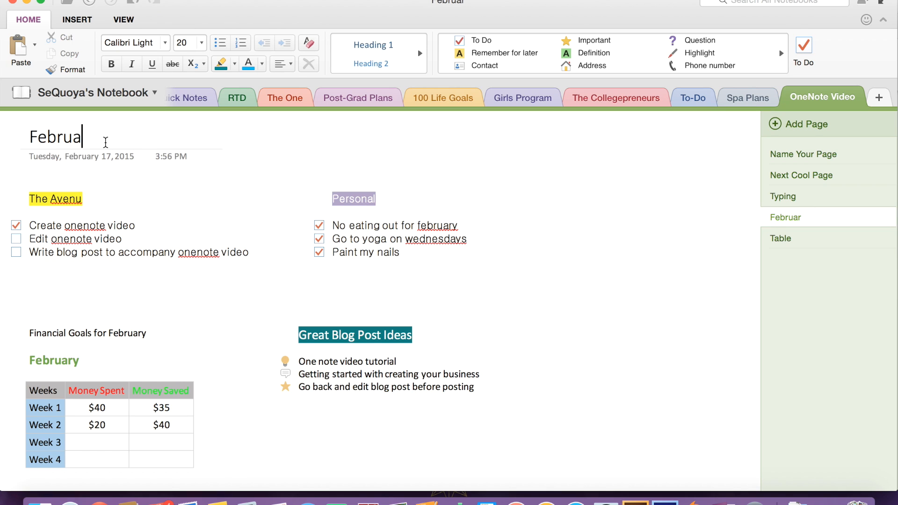
pyautogui.write('Impro')
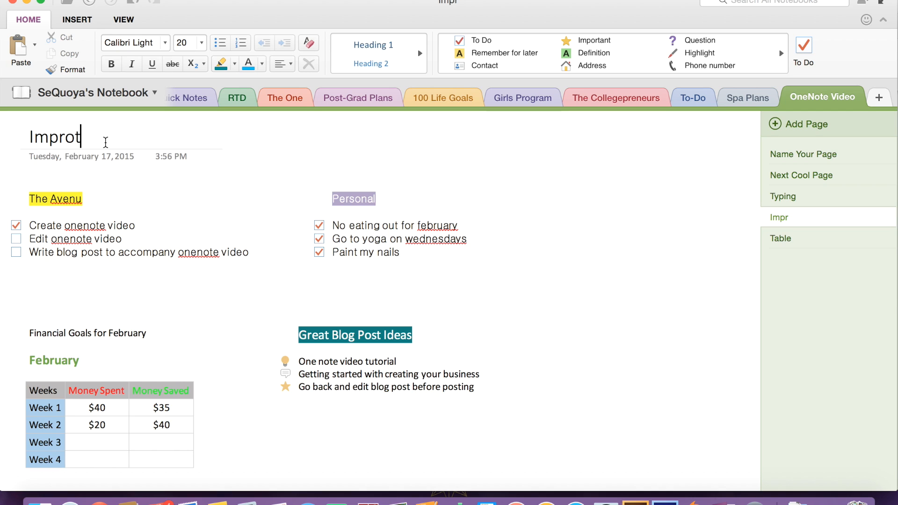
pyautogui.press('BackSpace')
pyautogui.press('BackSpace')
pyautogui.write('ortant for February')
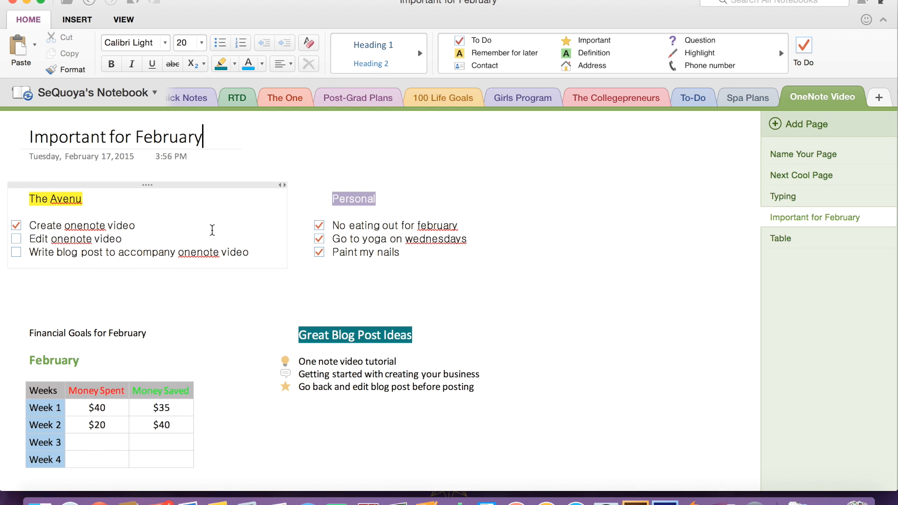
# Toggle the to-do checkboxes under "The Avenu", leaving all three items unchecked
pyautogui.click(16, 238)
pyautogui.click(16, 252)
pyautogui.click(16, 226)
pyautogui.click(16, 239)
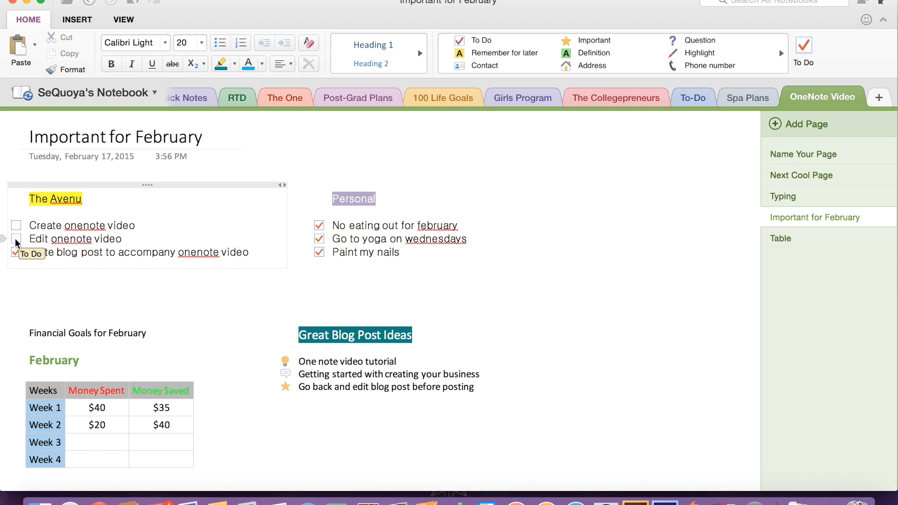
pyautogui.click(16, 252)
# Add a new text block reading "The Avenu" beside the Personal list
pyautogui.click(551, 196)
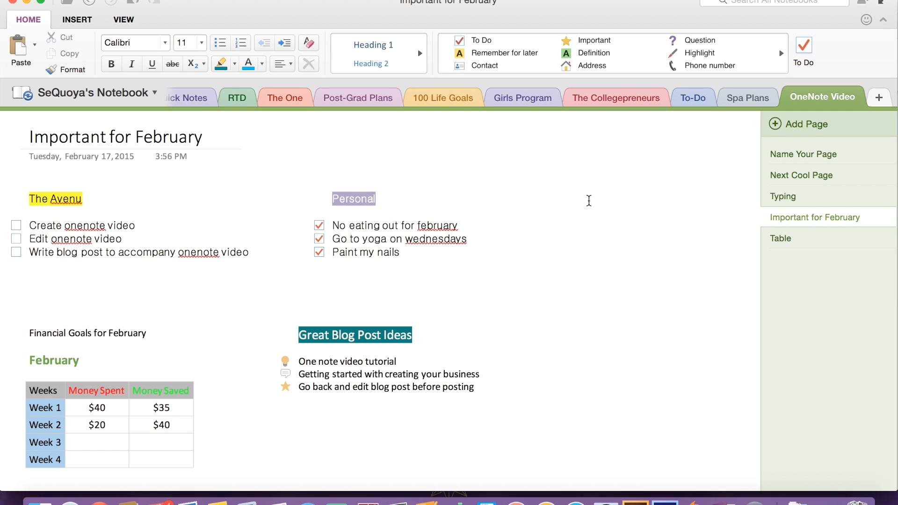
pyautogui.write('The Avenu')
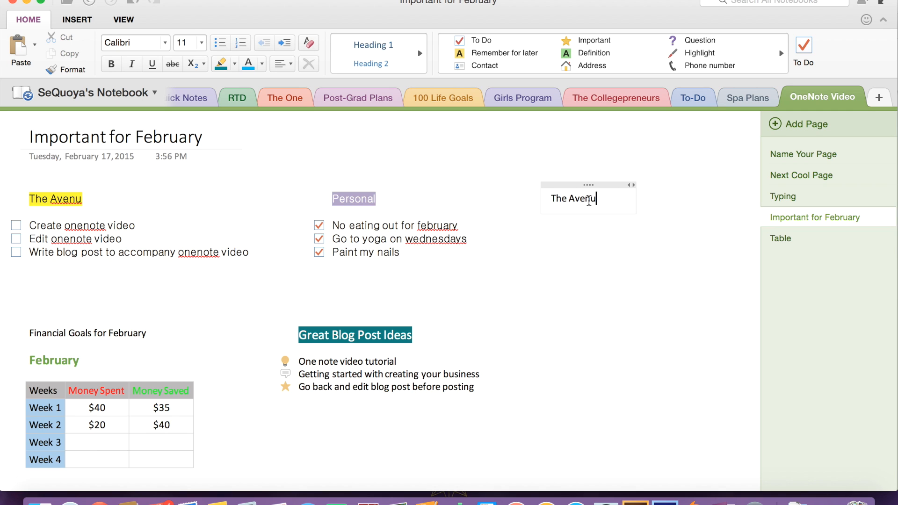
# Highlight the new "The Avenu" heading in yellow and start an empty line below it
pyautogui.tripleClick(589, 201)
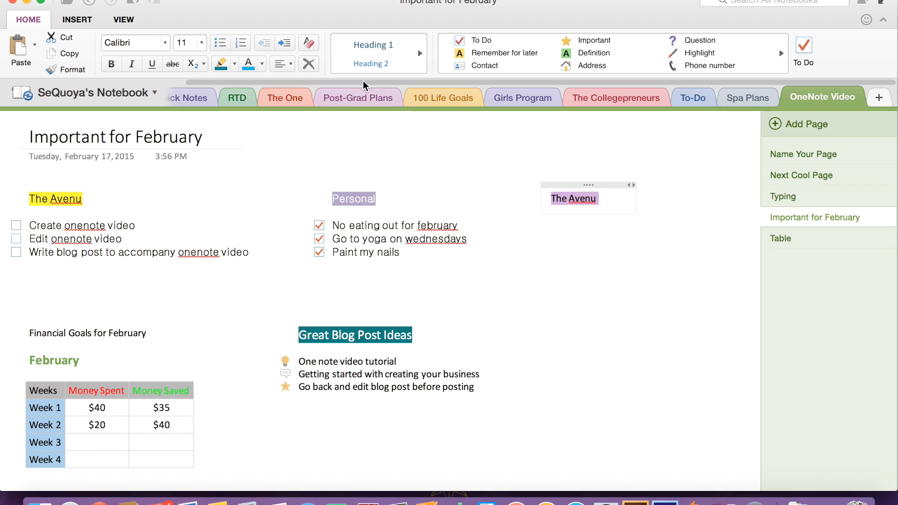
pyautogui.click(234, 63)
pyautogui.click(226, 108)
pyautogui.click(598, 199)
pyautogui.press('Return')
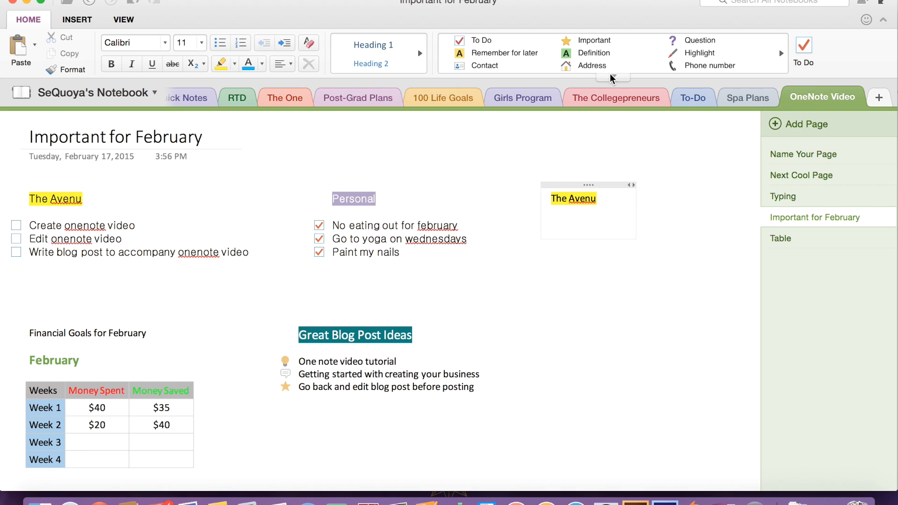
# Tag the empty line under the new "The Avenu" heading as a To Do item
pyautogui.click(611, 75)
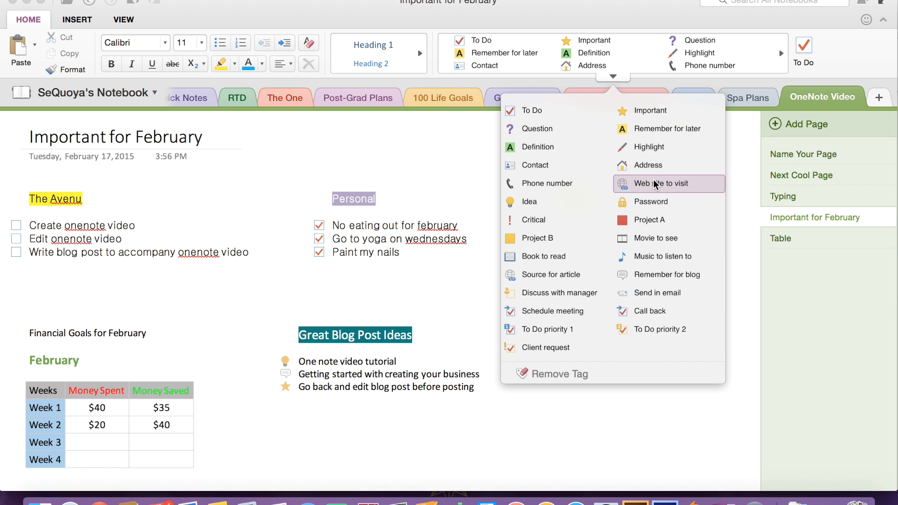
pyautogui.click(616, 19)
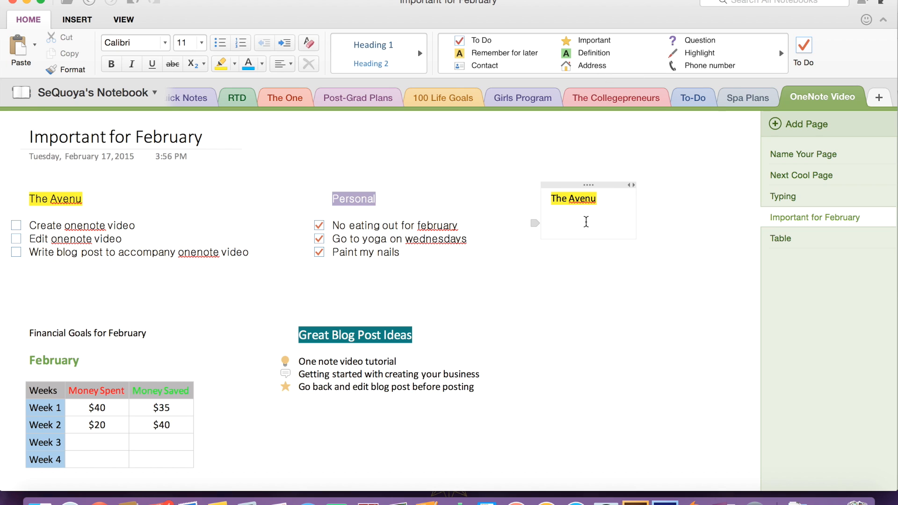
pyautogui.click(808, 49)
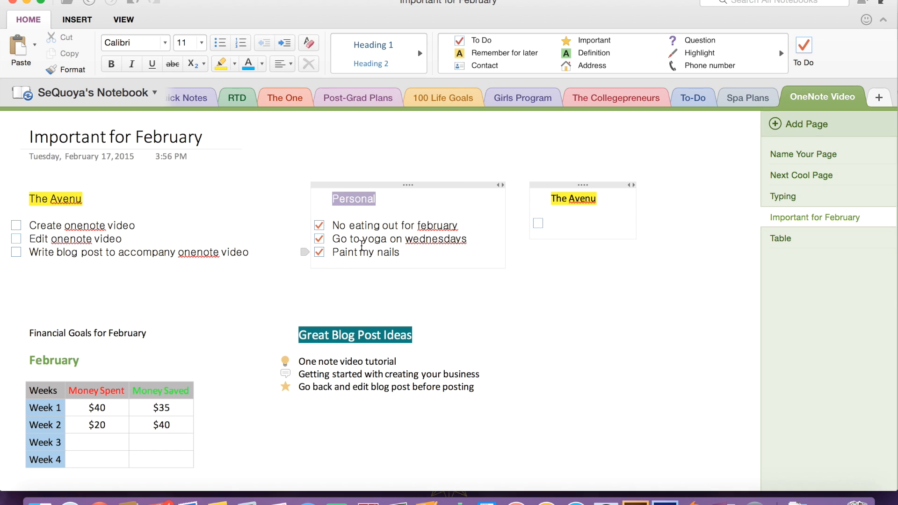
pyautogui.click(325, 236)
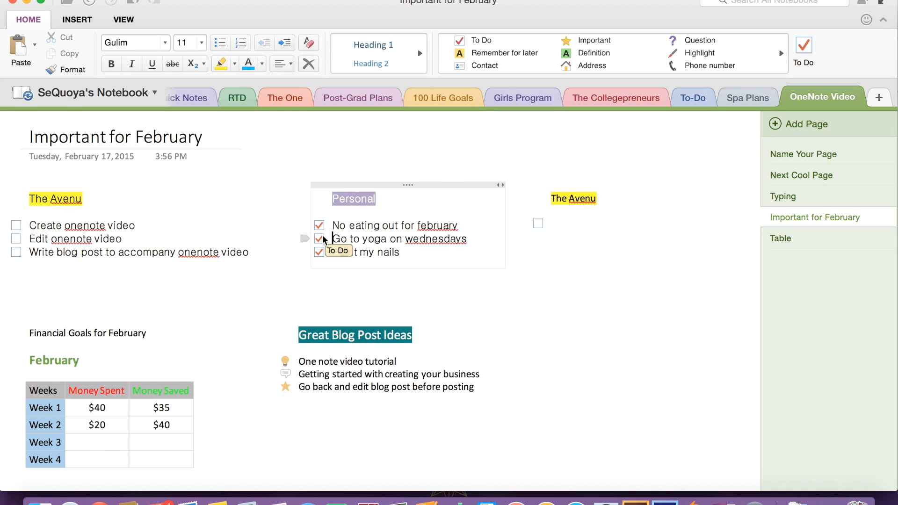
pyautogui.click(554, 226)
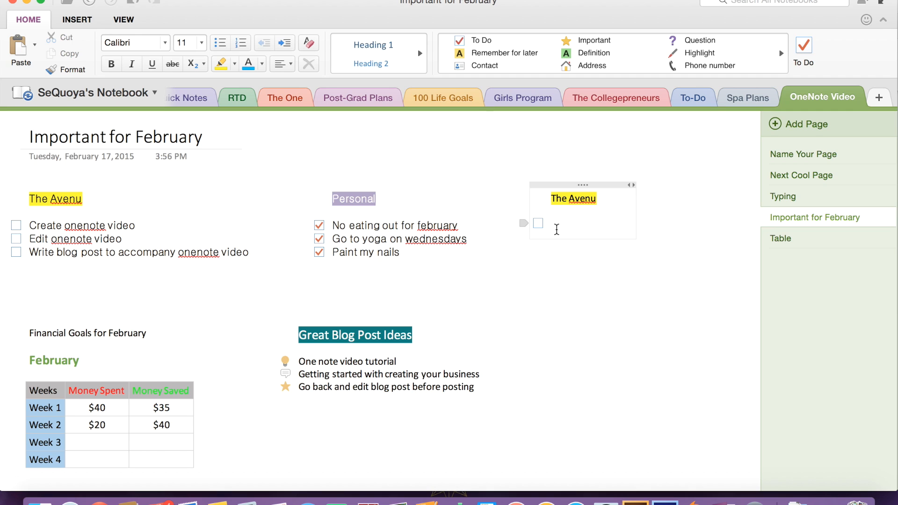
# Enter the to-do items "Create OneNote Video" and "Edit ON Video" in the new Avenu list
pyautogui.write('Create Oneno')
pyautogui.press('BackSpace')
pyautogui.press('BackSpace')
pyautogui.write('Note Video')
pyautogui.press('Return')
pyautogui.write('Edit ON')
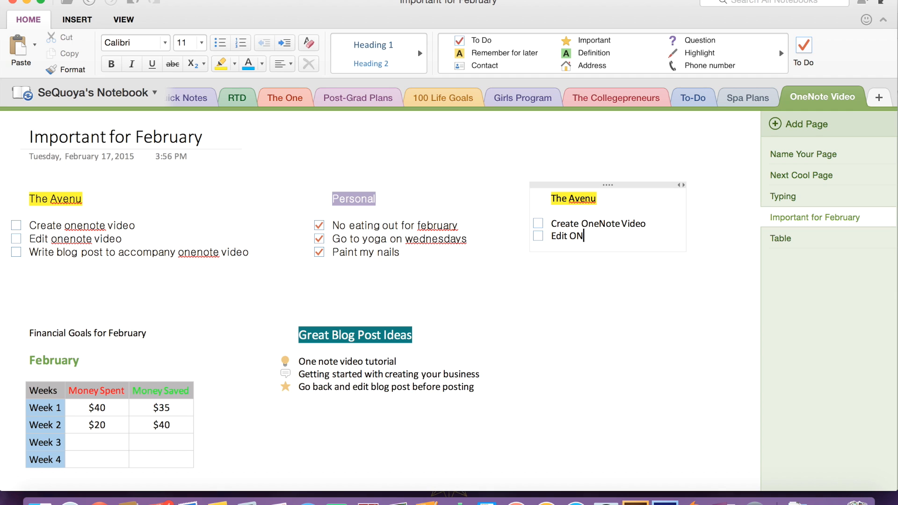
pyautogui.write(' Video')
pyautogui.press('Return')
# Enter the third to-do item as "Write blog post to accompany ON Video"
pyautogui.write('Write blog')
pyautogui.press('BackSpace')
pyautogui.press('BackSpace')
pyautogui.press('BackSpace')
pyautogui.write('log to')
pyautogui.press('BackSpace')
pyautogui.press('BackSpace')
pyautogui.write('po')
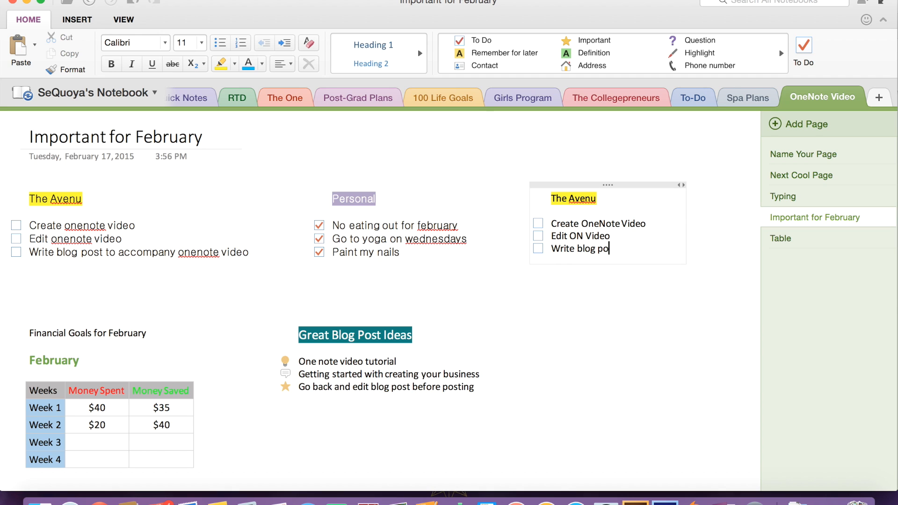
pyautogui.write('st to cccompany O')
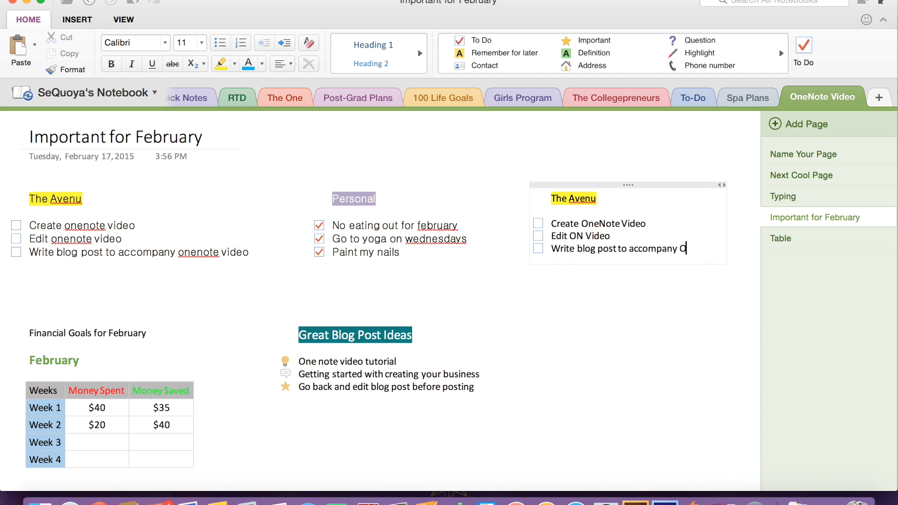
pyautogui.write('N Video')
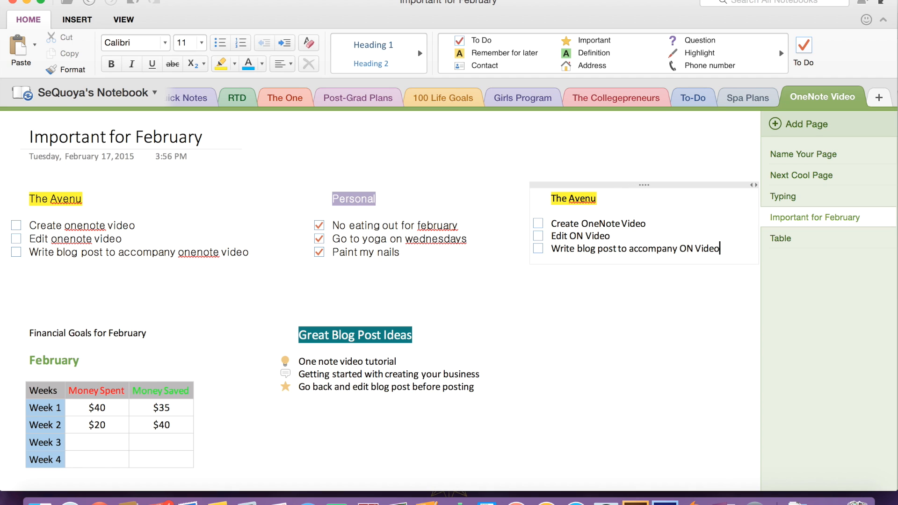
# Check off only "Create OneNote Video" in the new Avenu list and narrow its text block slightly
pyautogui.click(538, 223)
pyautogui.click(537, 223)
pyautogui.click(537, 236)
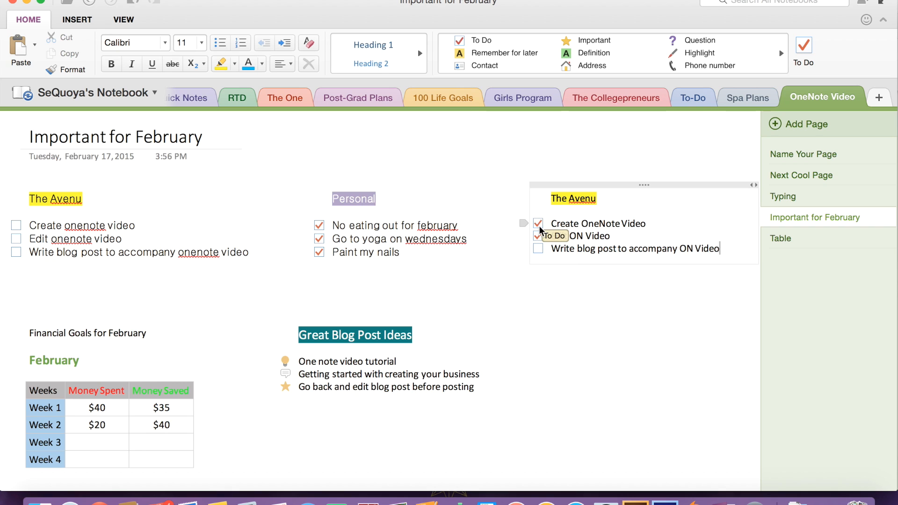
pyautogui.click(537, 236)
pyautogui.click(538, 223)
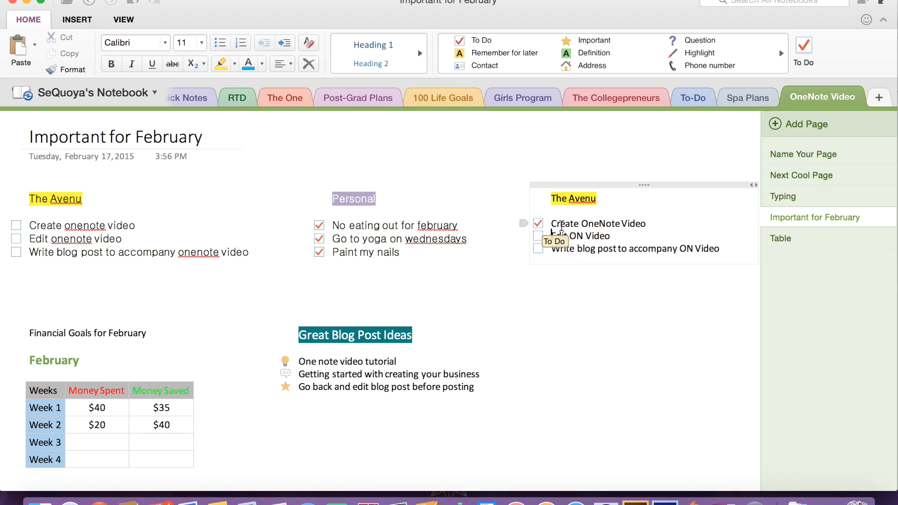
pyautogui.hscroll(2, 567, 247)
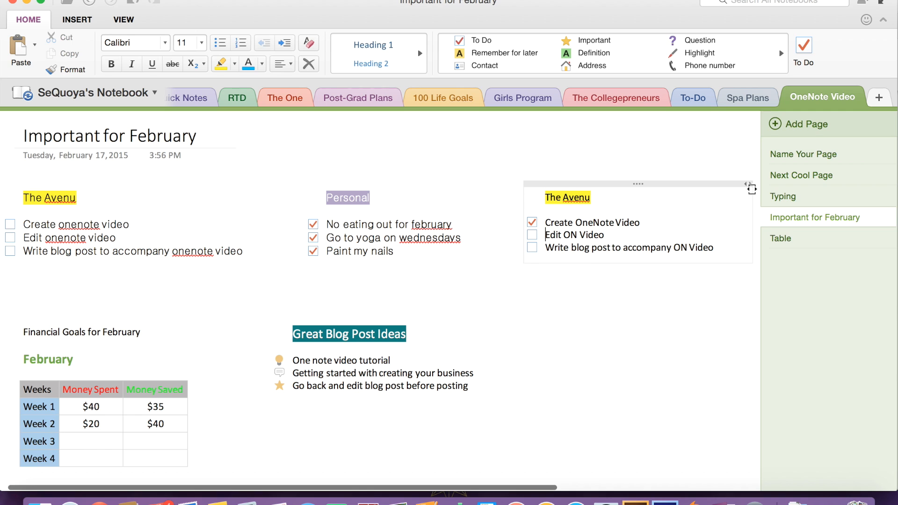
pyautogui.moveTo(752, 189)
pyautogui.mouseDown()
pyautogui.moveTo(627, 196)
pyautogui.moveTo(730, 174)
pyautogui.moveTo(711, 183)
pyautogui.moveTo(735, 183)
pyautogui.mouseUp()
# Examine the February financial goals table and the tags on the Great Blog Post Ideas list
pyautogui.click(387, 354)
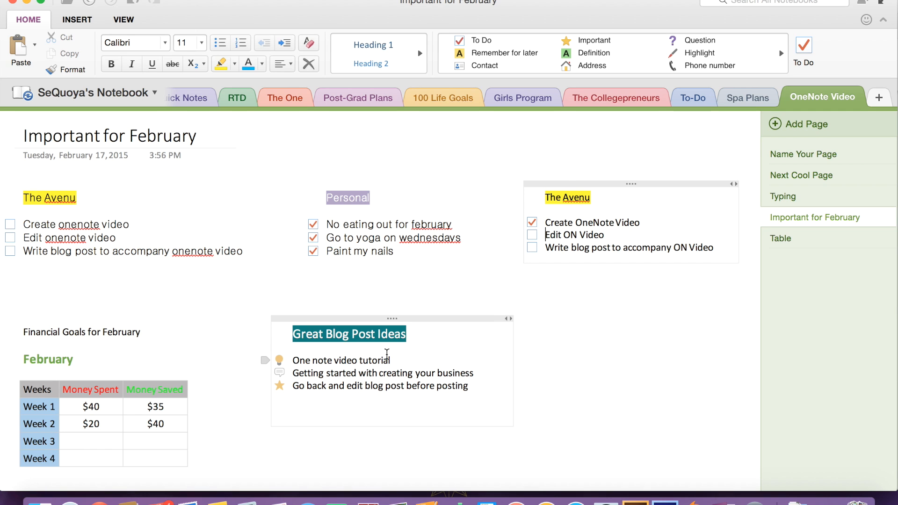
pyautogui.scroll(-2, 386, 354)
pyautogui.scroll(1, 387, 354)
pyautogui.click(103, 385)
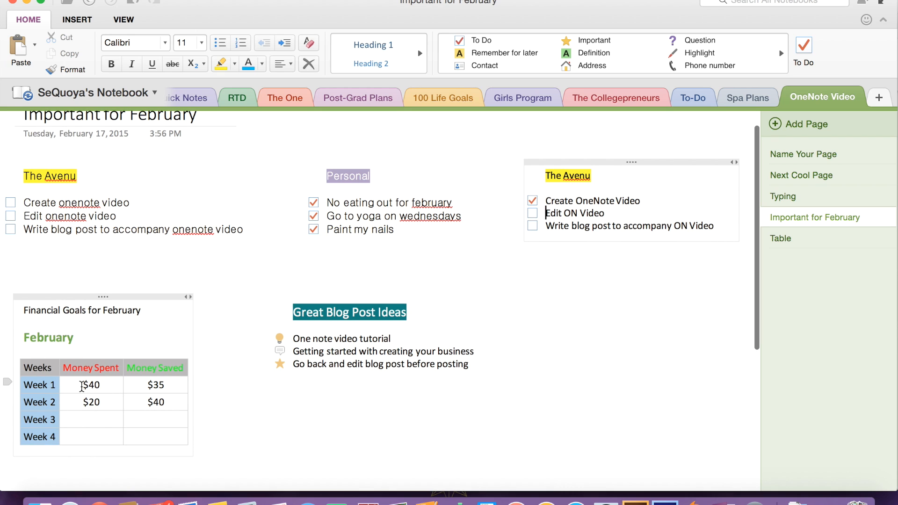
pyautogui.click(302, 335)
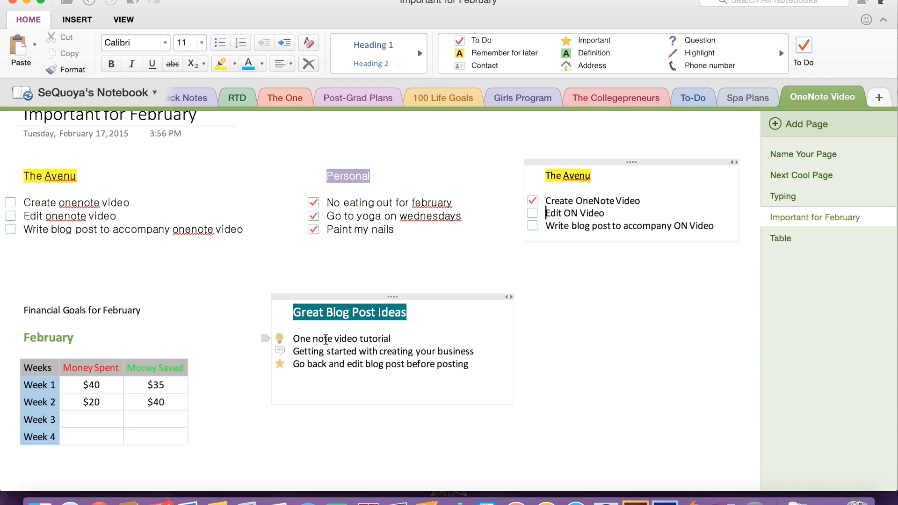
pyautogui.click(326, 338)
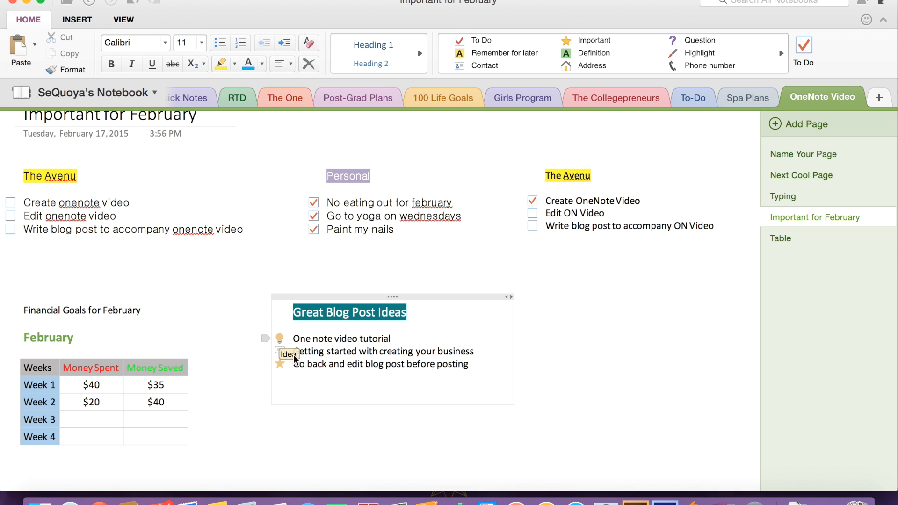
# Add a Heading 2 text block reading "Great blog post ideas" below the new Avenu list
pyautogui.click(551, 301)
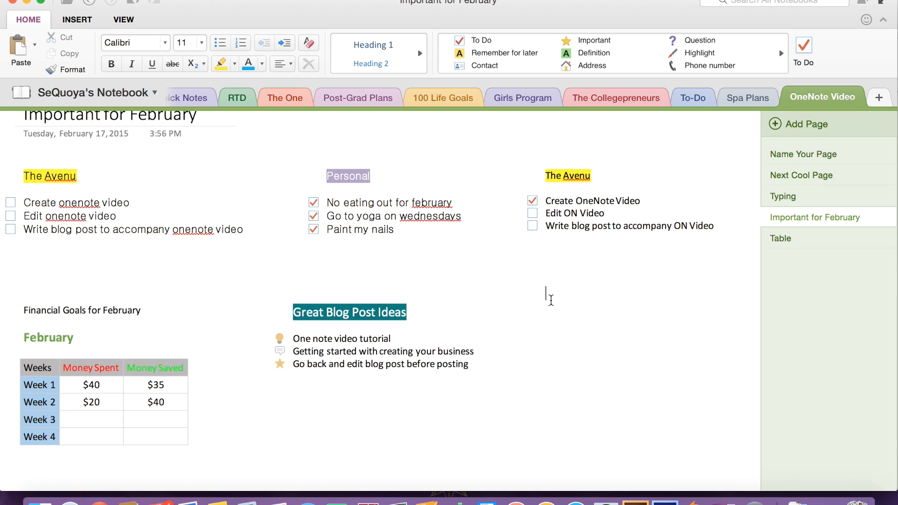
pyautogui.click(367, 51)
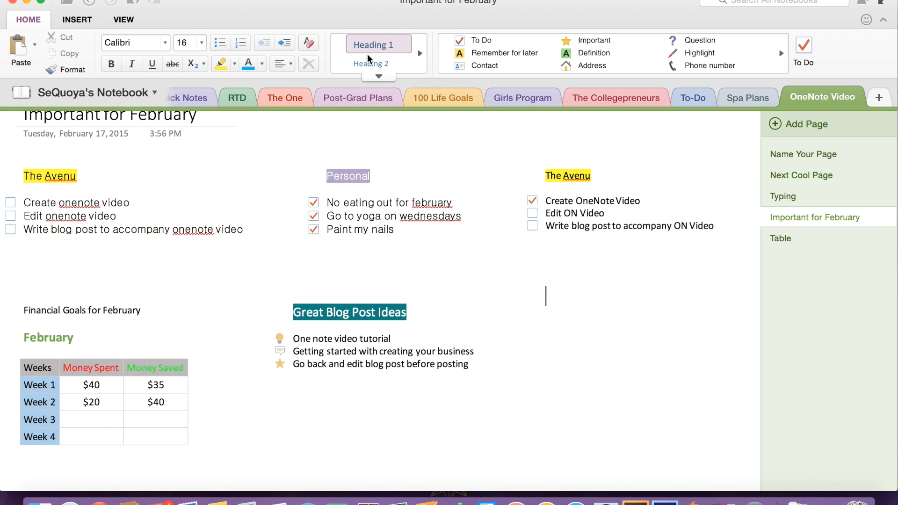
pyautogui.click(409, 67)
pyautogui.write('Gr')
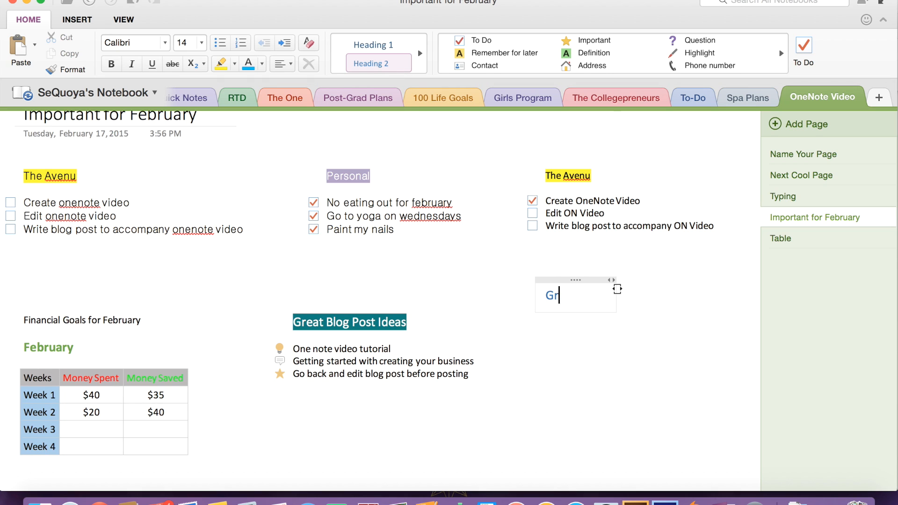
pyautogui.write('eat blog post ideas')
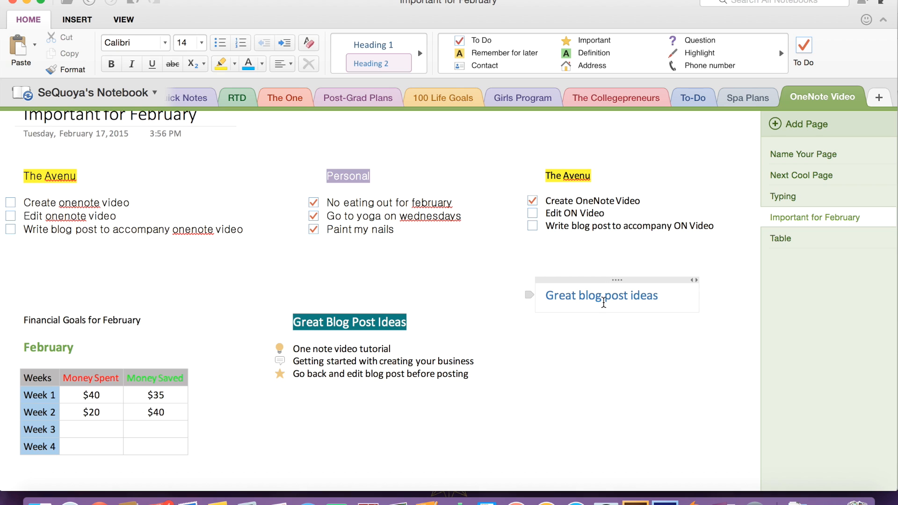
# Give the new "Great blog post ideas" heading a teal highlight and white font colour
pyautogui.tripleClick(603, 301)
pyautogui.click(234, 63)
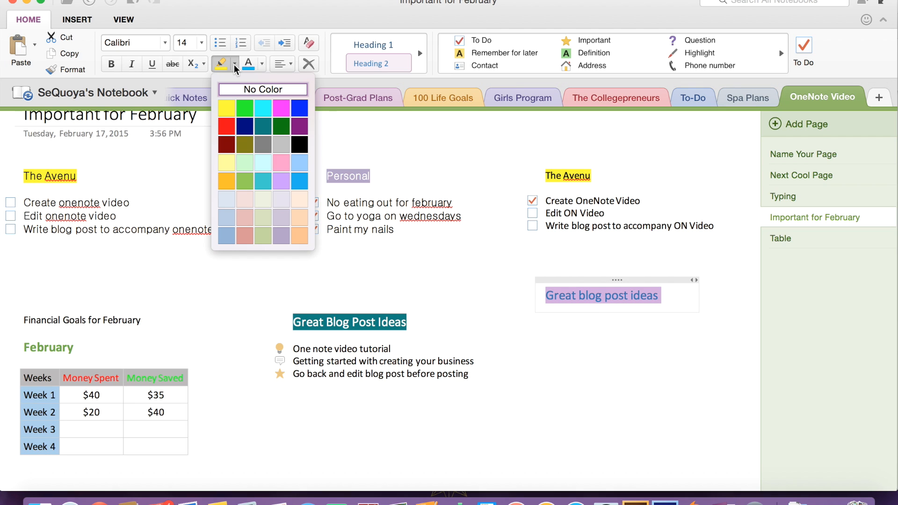
pyautogui.click(275, 130)
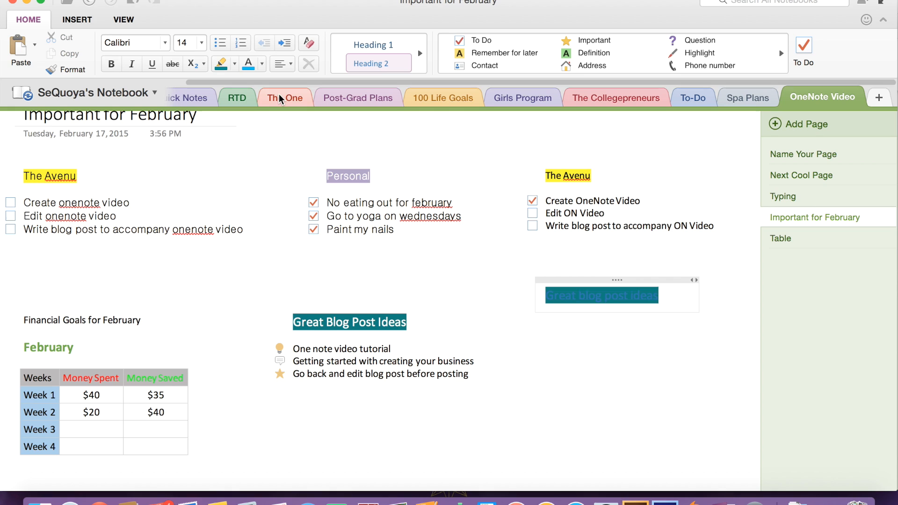
pyautogui.click(262, 63)
pyautogui.click(253, 125)
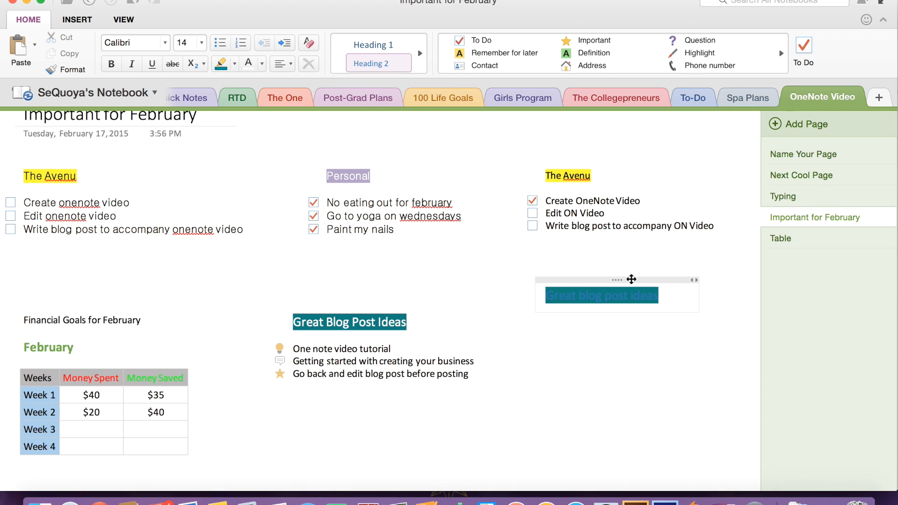
pyautogui.click(248, 64)
pyautogui.click(659, 303)
# Move the new heading block down level with the existing Great Blog Post Ideas list and leave a blank line under the heading
pyautogui.press('Return')
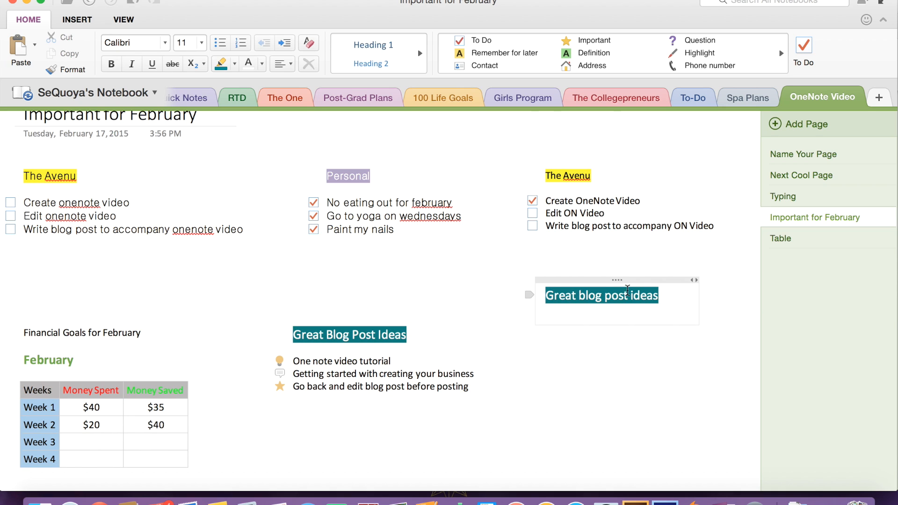
pyautogui.moveTo(610, 280); pyautogui.dragTo(626, 331)
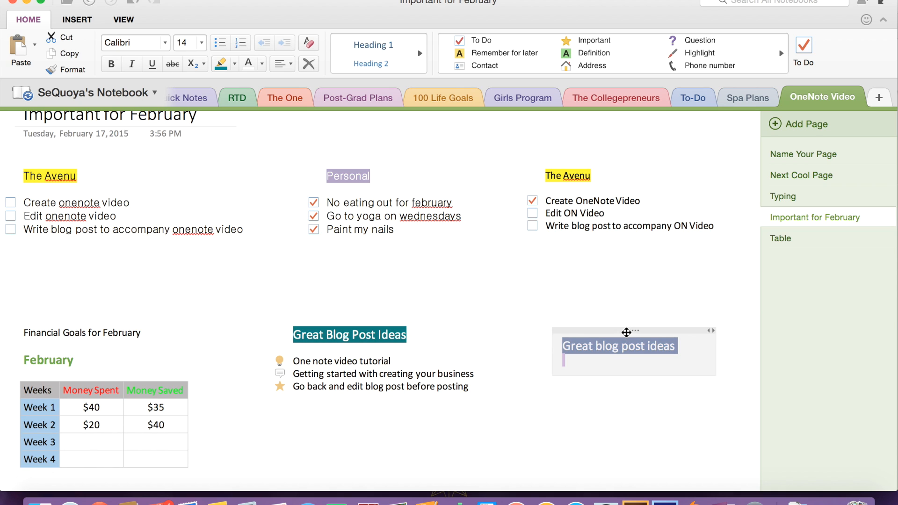
pyautogui.click(601, 362)
pyautogui.press('Return')
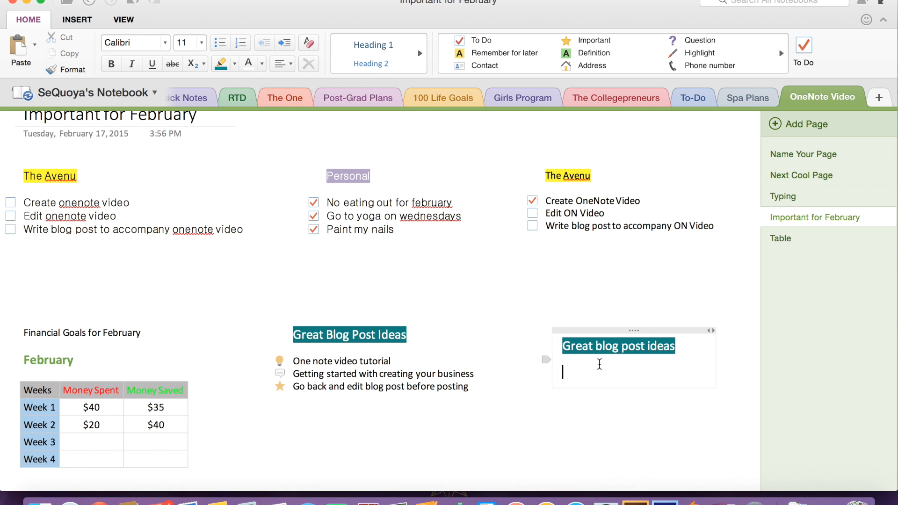
# Add an item "ON video" with the Idea tag under the new blog post heading
pyautogui.click(616, 77)
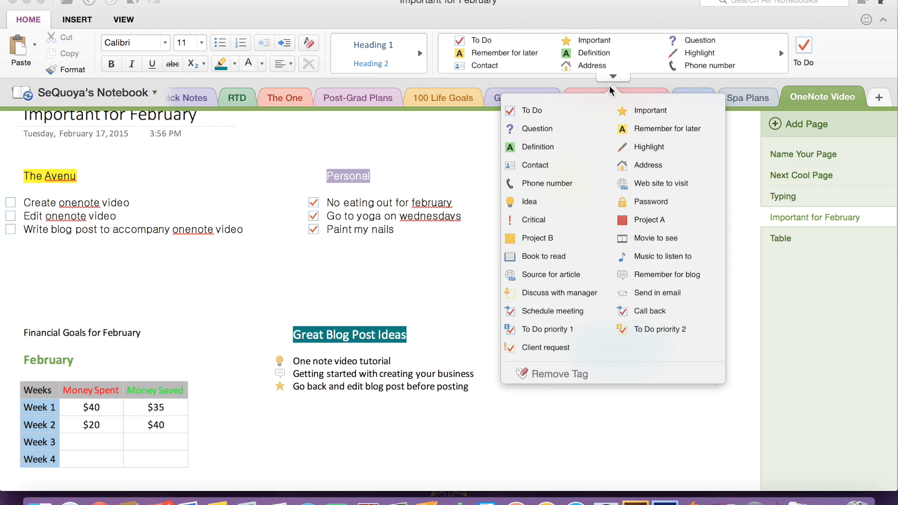
pyautogui.click(546, 201)
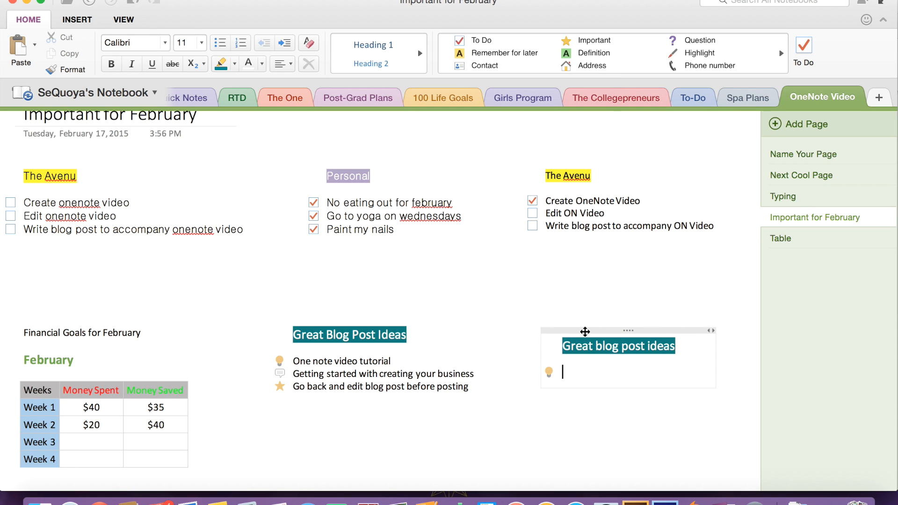
pyautogui.write('N')
pyautogui.press('BackSpace')
pyautogui.write('ON video')
# Add a second item "Getting started" with the Remember for blog tag
pyautogui.scroll(-1, 573, 250)
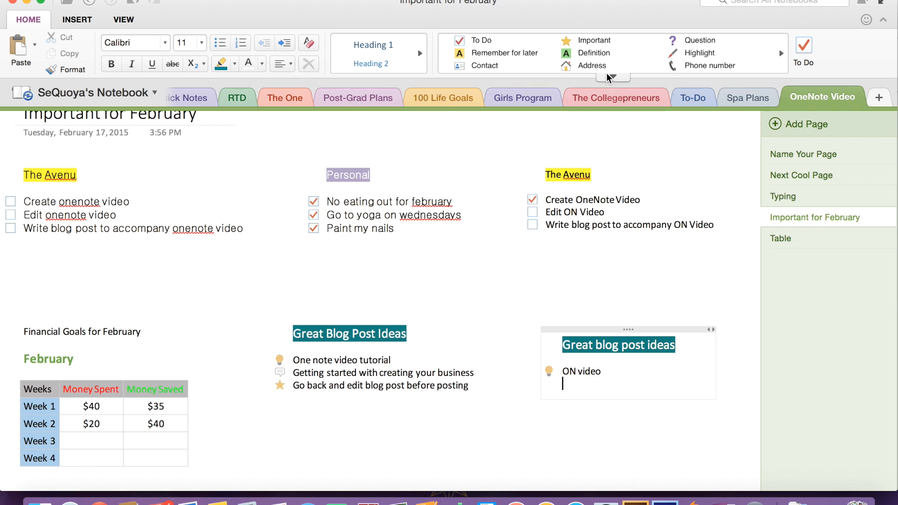
pyautogui.click(610, 75)
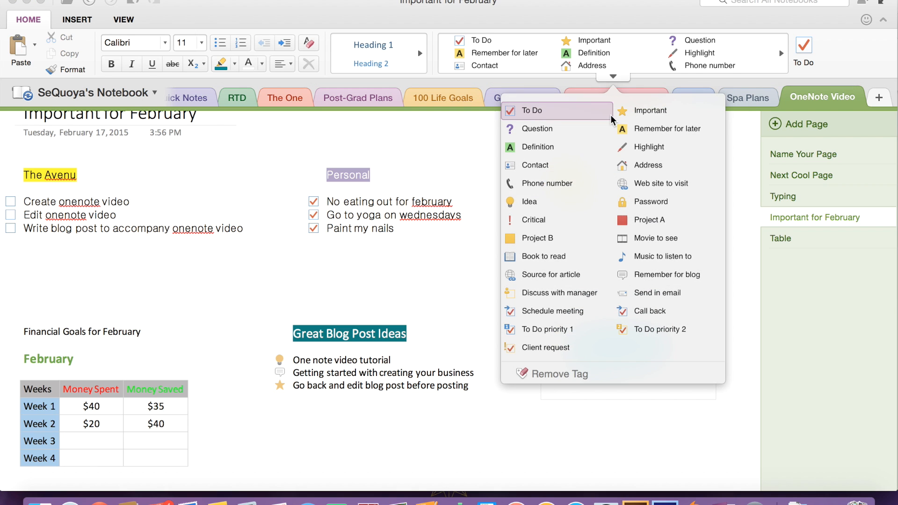
pyautogui.click(630, 280)
pyautogui.write('Getting started')
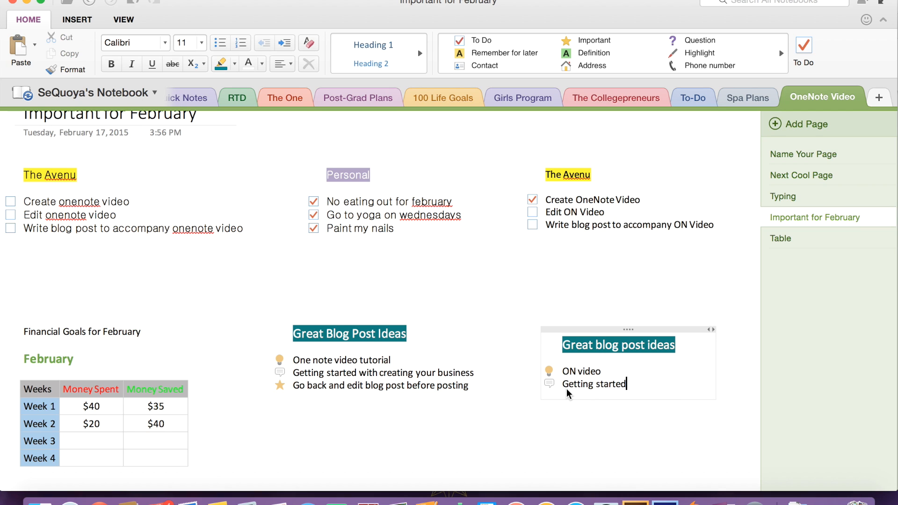
# Add a third item "Go back edit before posting" with the Important tag
pyautogui.scroll(-1, 566, 389)
pyautogui.click(608, 42)
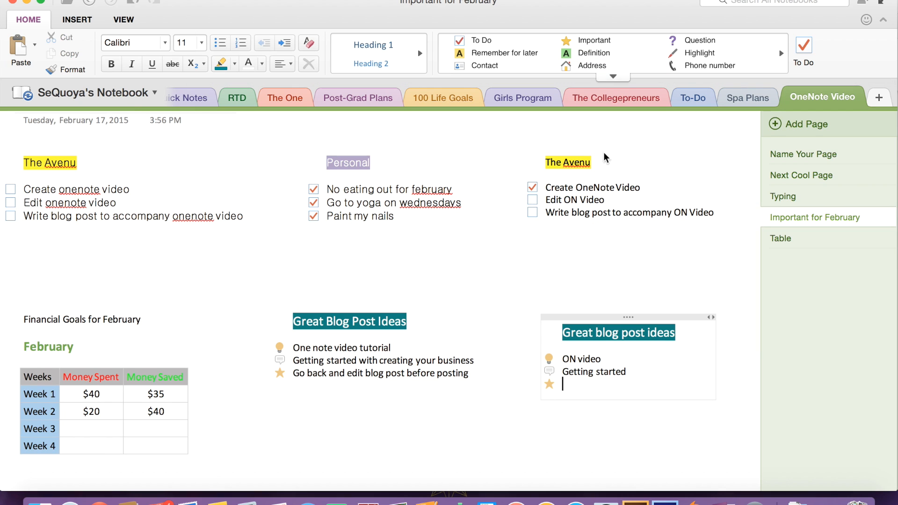
pyautogui.write('Go back edit before posting')
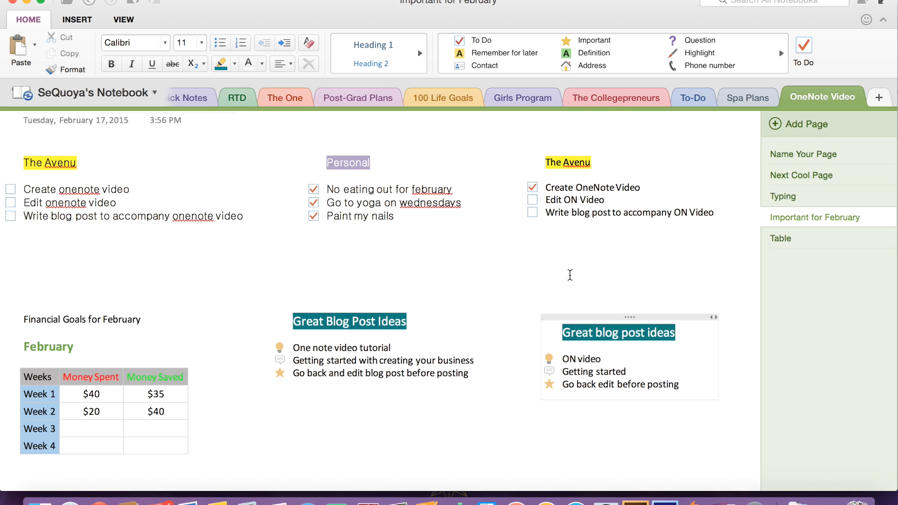
# Move the new Great blog post ideas block up and closer to the existing Great Blog Post Ideas list
pyautogui.scroll(-2, 592, 431)
pyautogui.click(581, 324)
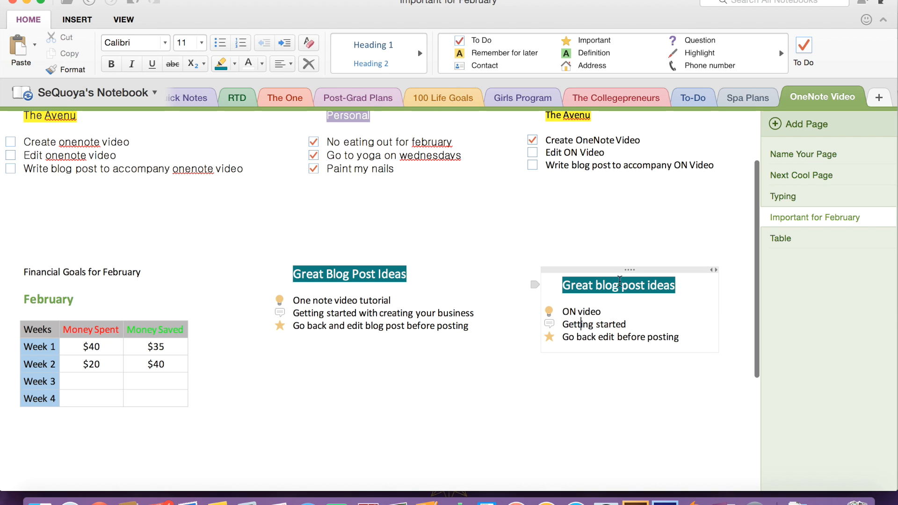
pyautogui.moveTo(623, 272); pyautogui.dragTo(600, 263)
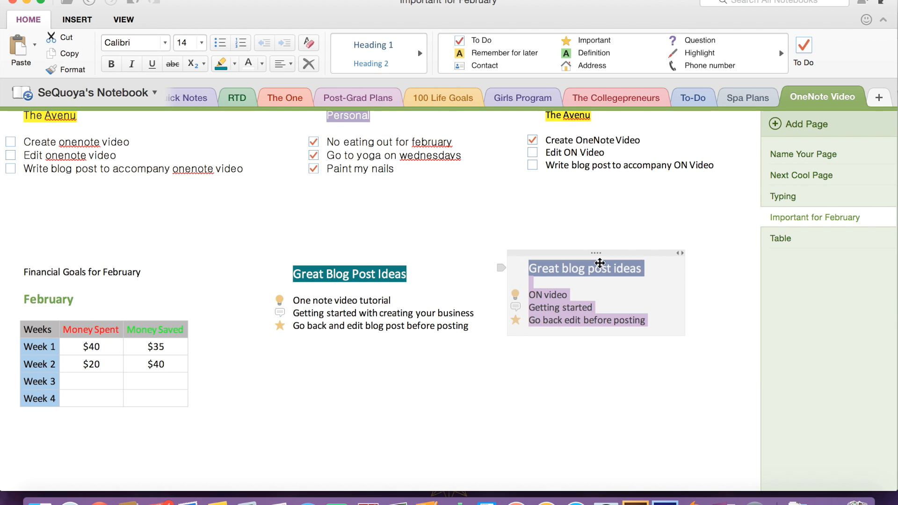
pyautogui.click(611, 320)
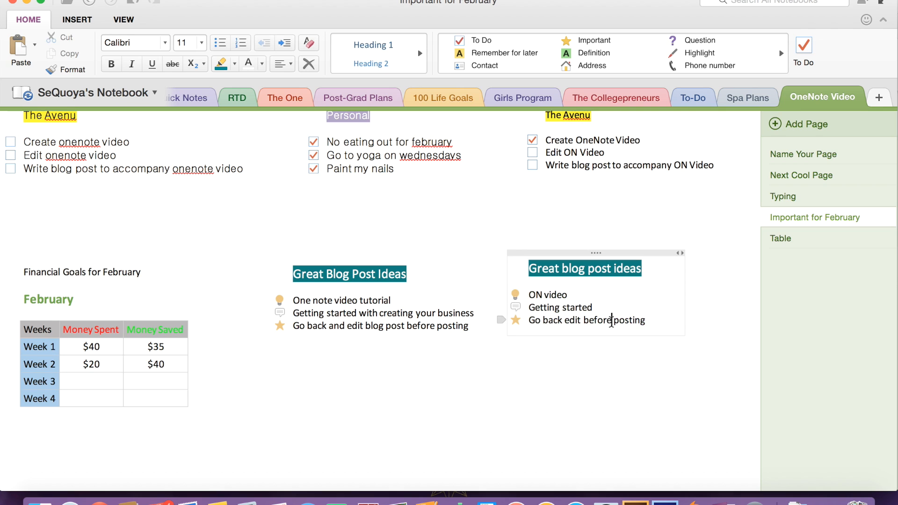
# Look through the notebooks and sections the Important for February page could be moved to, leaving the page where it is
pyautogui.rightClick(801, 216)
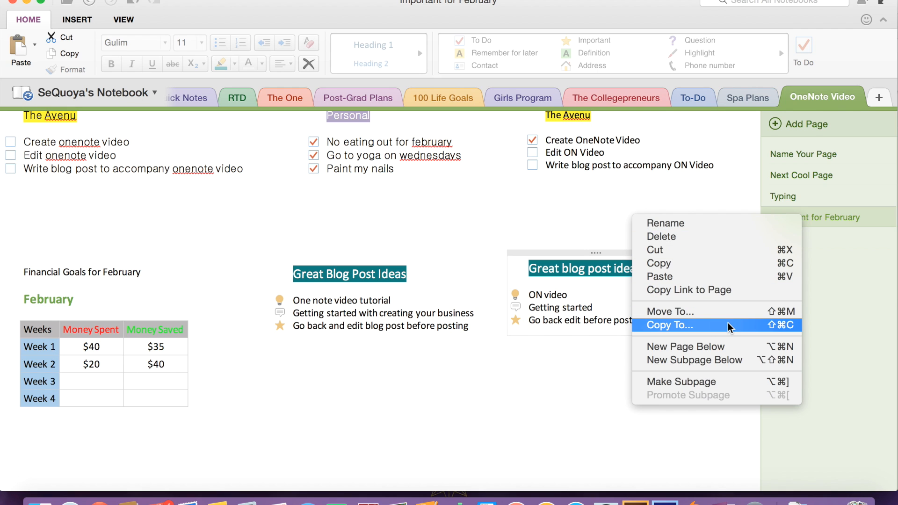
pyautogui.click(712, 312)
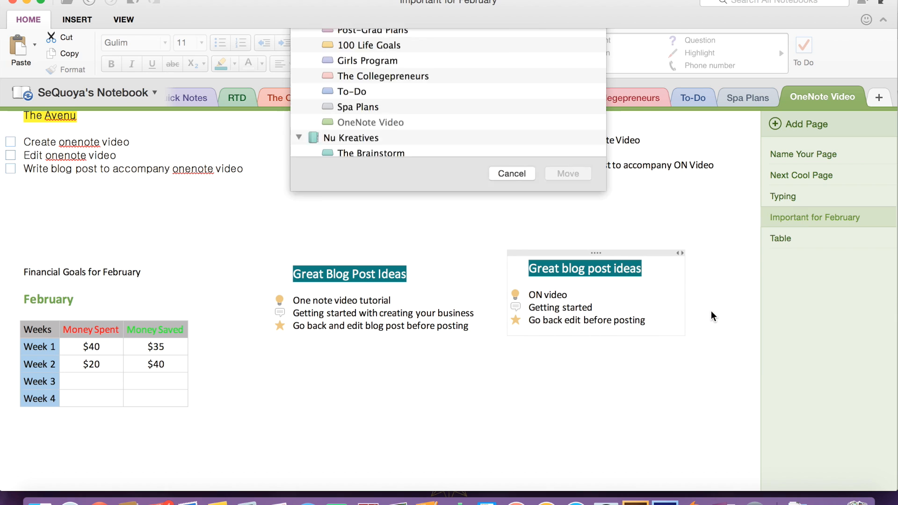
pyautogui.scroll(-10, 364, 120)
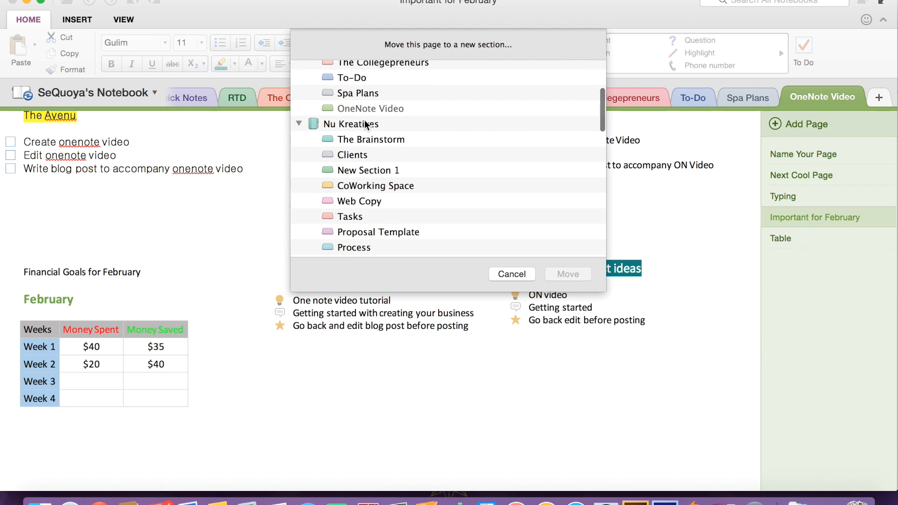
pyautogui.scroll(-10, 364, 119)
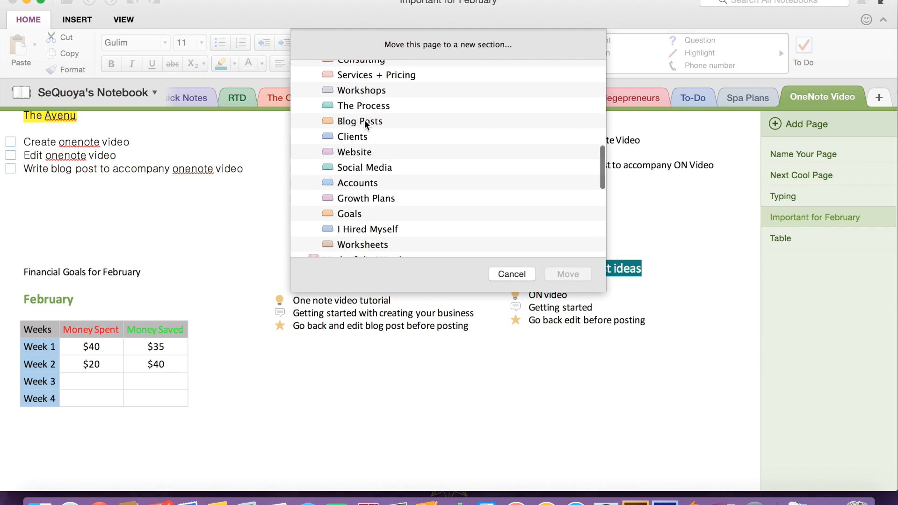
pyautogui.scroll(-10, 364, 119)
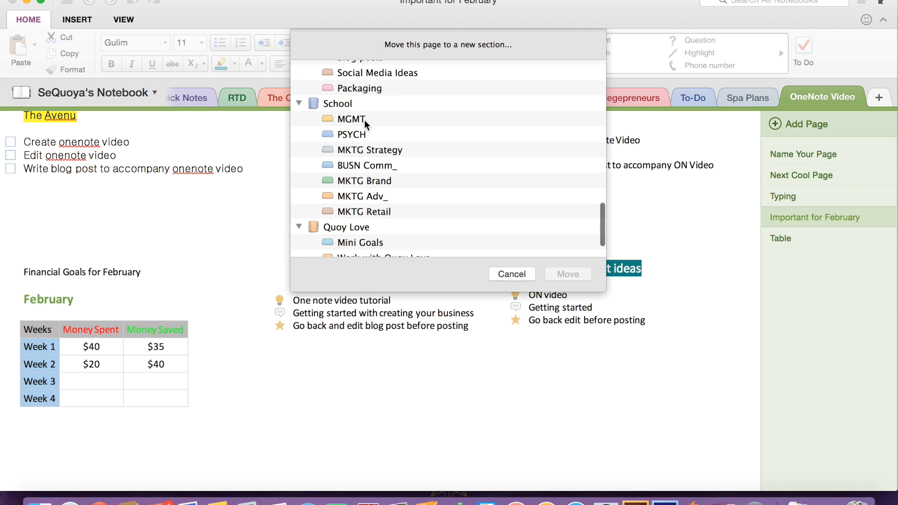
pyautogui.scroll(15, 364, 120)
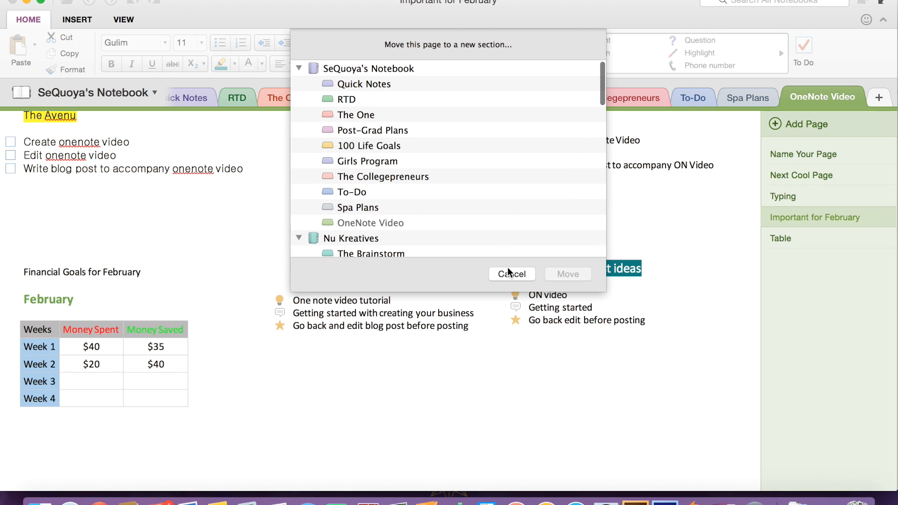
pyautogui.click(508, 273)
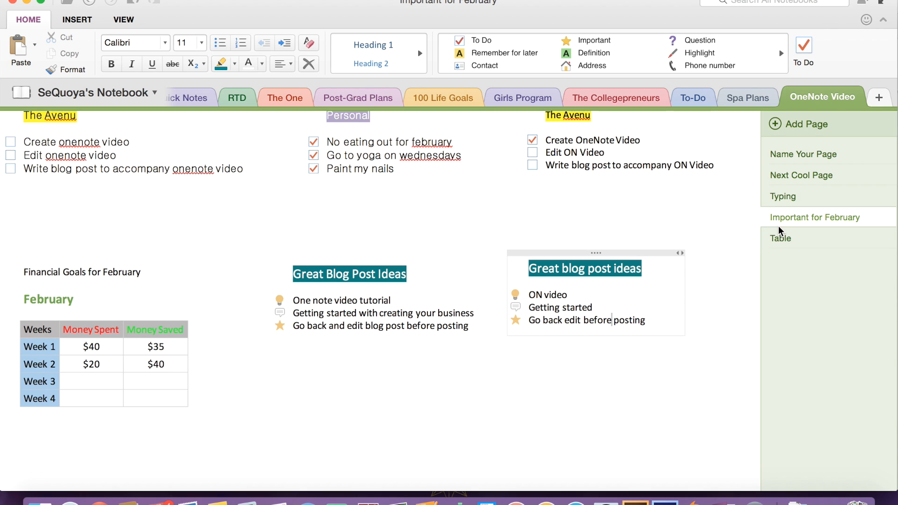
# On the Table page, add the title "Example Table" in Heading 2 style in the empty area beside the existing table
pyautogui.click(793, 236)
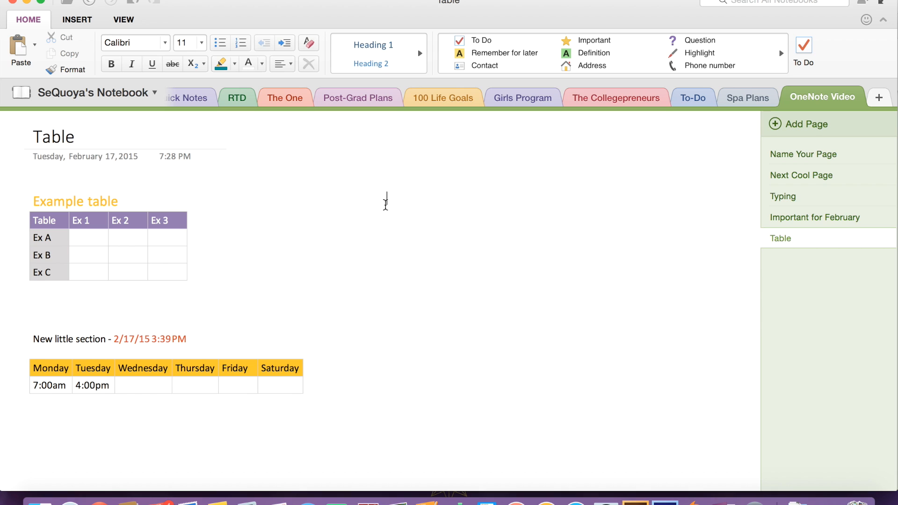
pyautogui.click(369, 64)
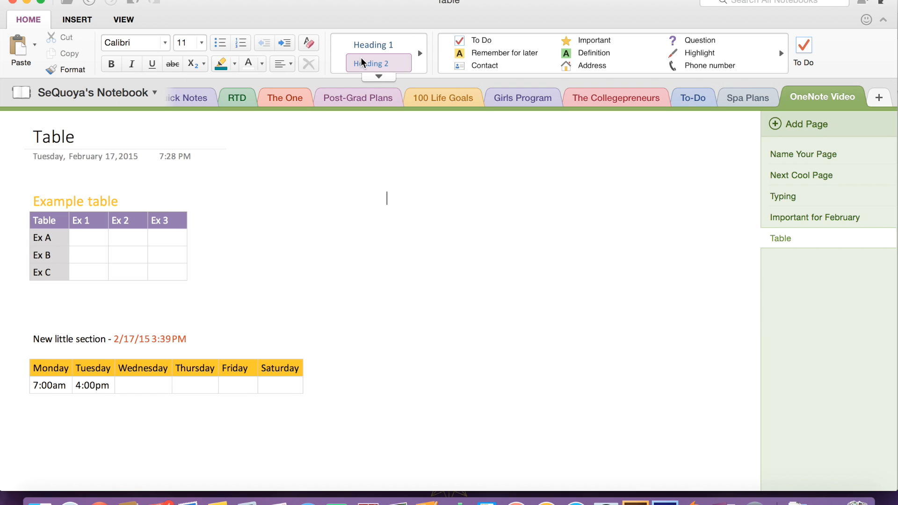
pyautogui.write('Exam')
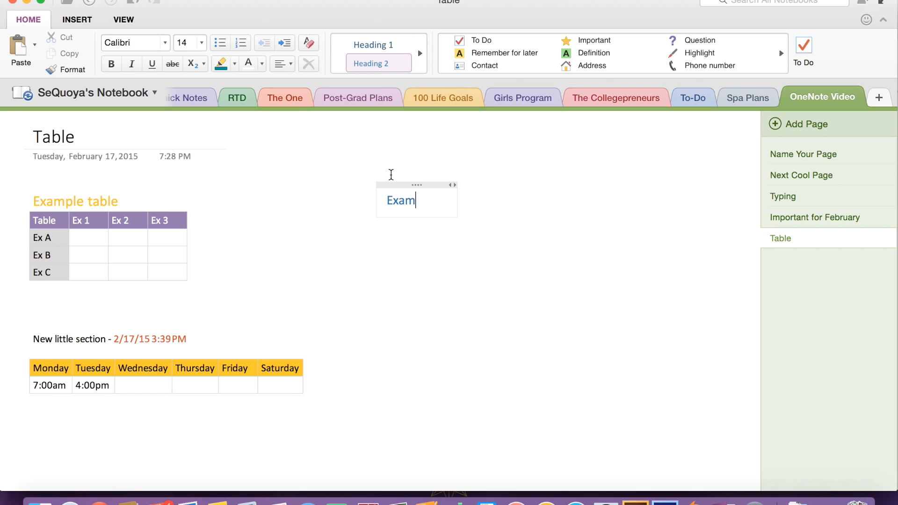
pyautogui.write('ple Table')
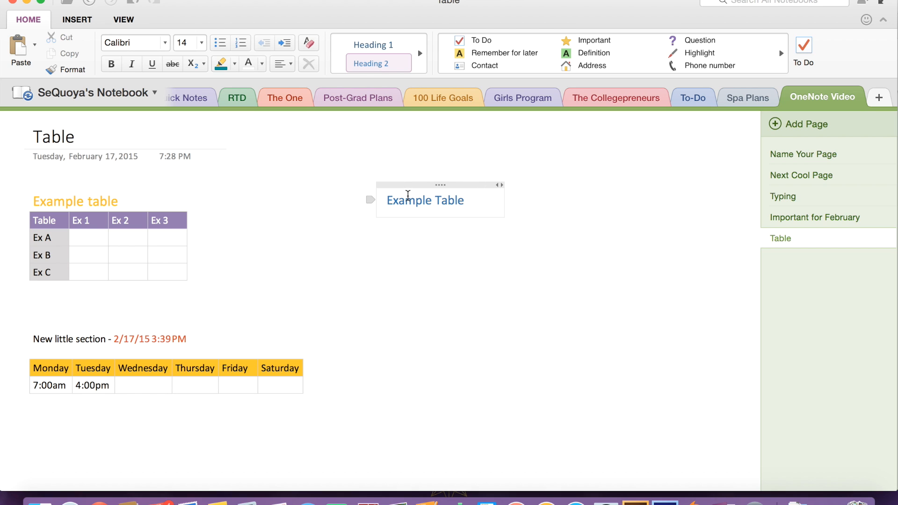
# Change the font color of the new Example Table heading to the theme gold
pyautogui.tripleClick(408, 200)
pyautogui.click(261, 64)
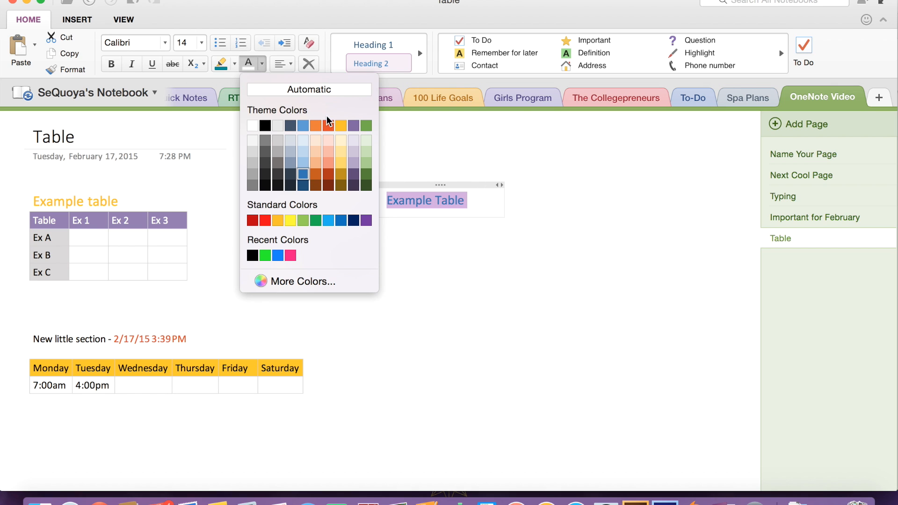
pyautogui.click(338, 124)
pyautogui.click(460, 208)
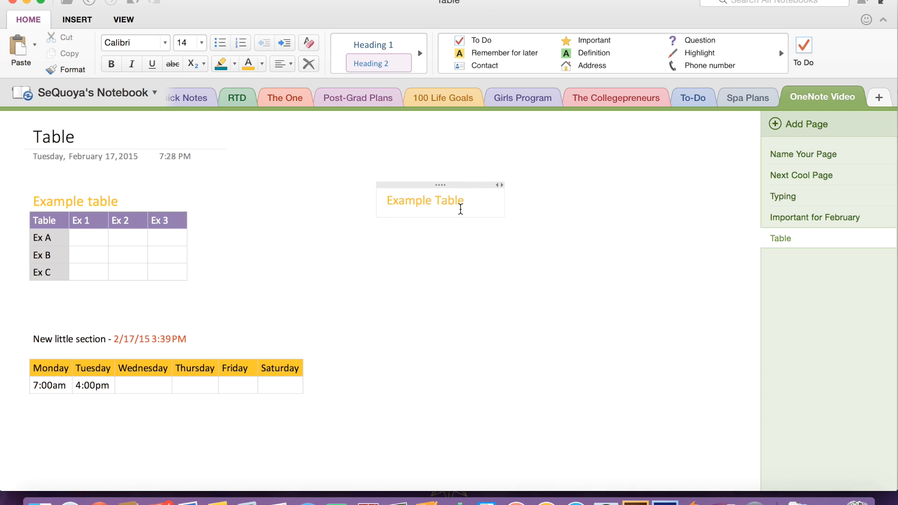
# Below the new heading, start a table with the header cells Table, Ex 1, Ex 2 and Ex 3
pyautogui.press('Return')
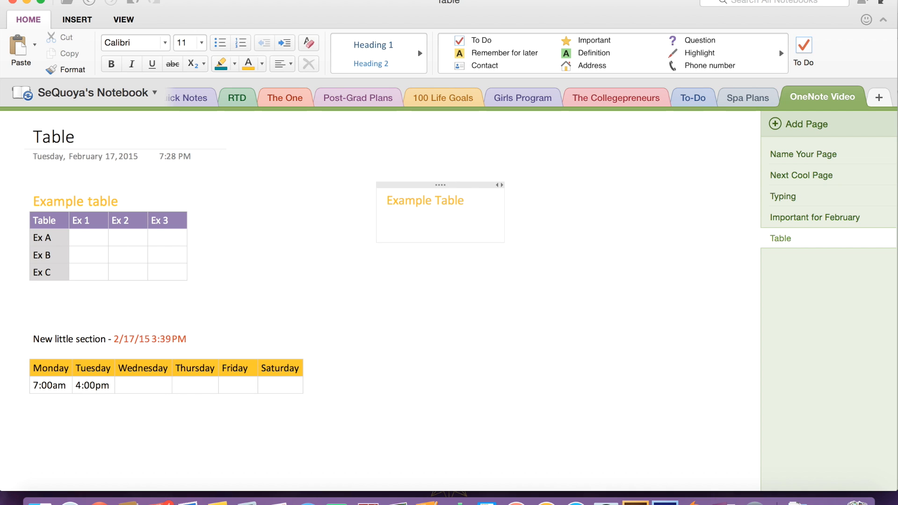
pyautogui.write('Table')
pyautogui.press('Tab')
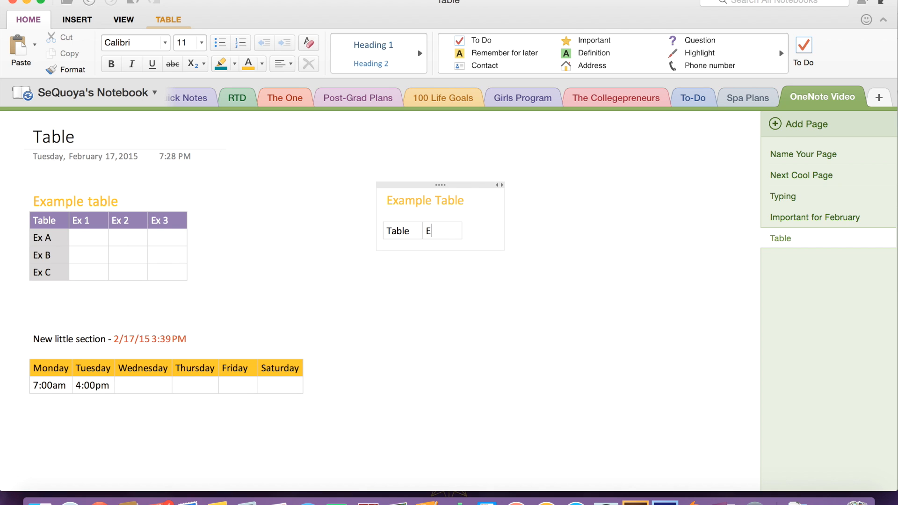
pyautogui.press('Tab')
pyautogui.press('Tab')
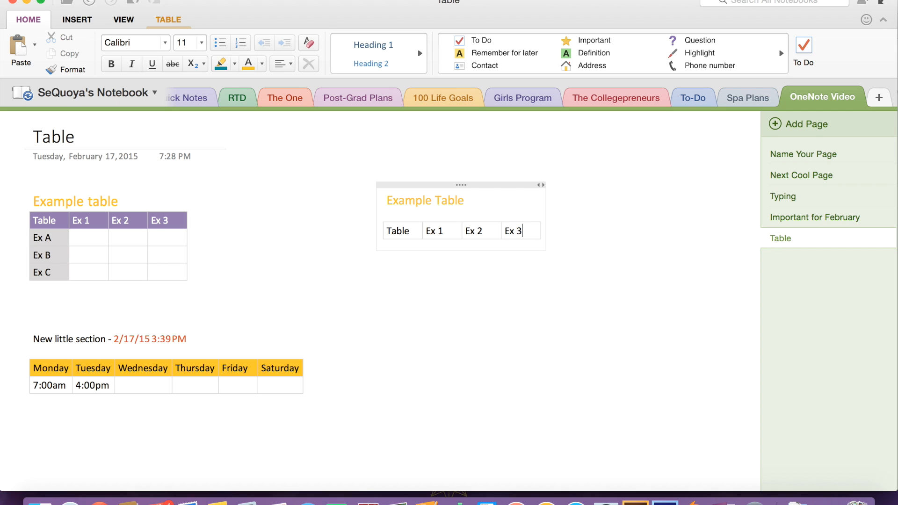
# Add two rows to the new table, each with "Ex" in the first column
pyautogui.press('Return')
pyautogui.write('Ex')
pyautogui.press('Return')
pyautogui.press('BackSpace')
pyautogui.press('Tab')
pyautogui.press('Tab')
pyautogui.press('Tab')
pyautogui.press('Tab')
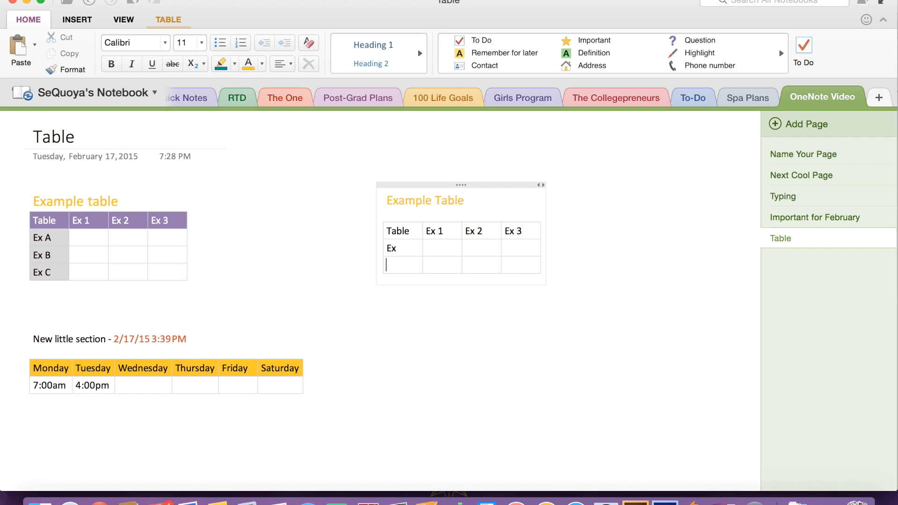
pyautogui.write('Ex')
# Shade the new table's header row theme purple and the two Ex cells in its first column light grey
pyautogui.click(369, 228)
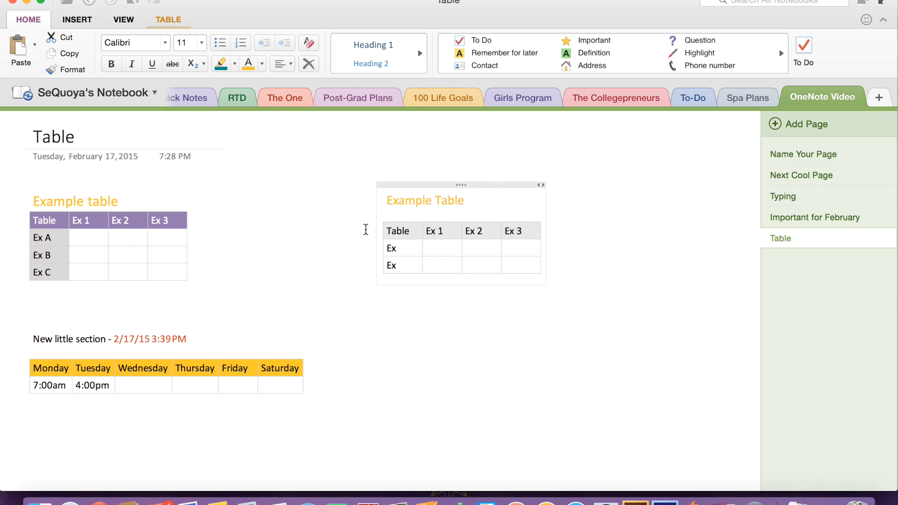
pyautogui.click(176, 19)
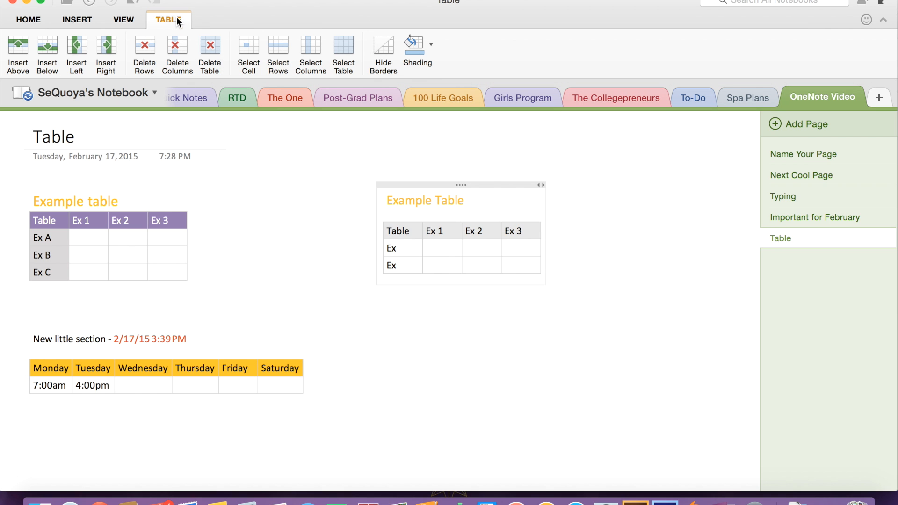
pyautogui.click(430, 45)
pyautogui.click(514, 112)
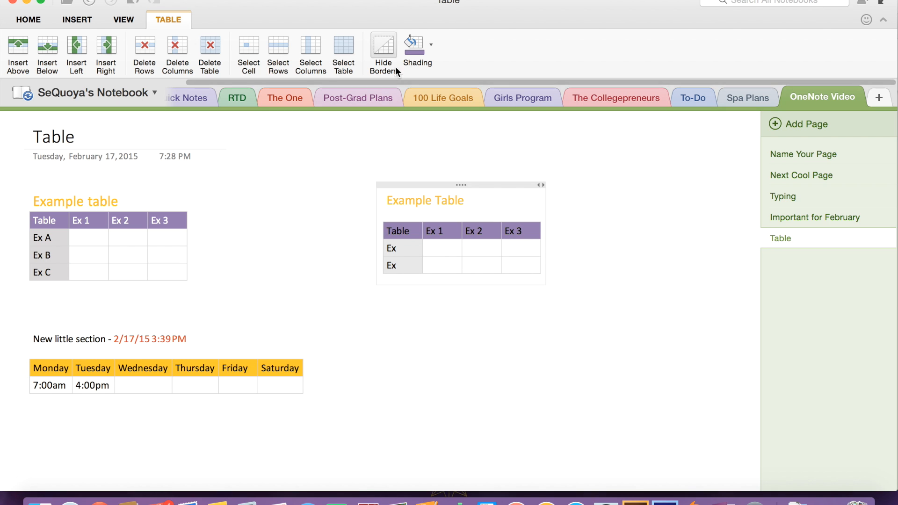
pyautogui.click(431, 45)
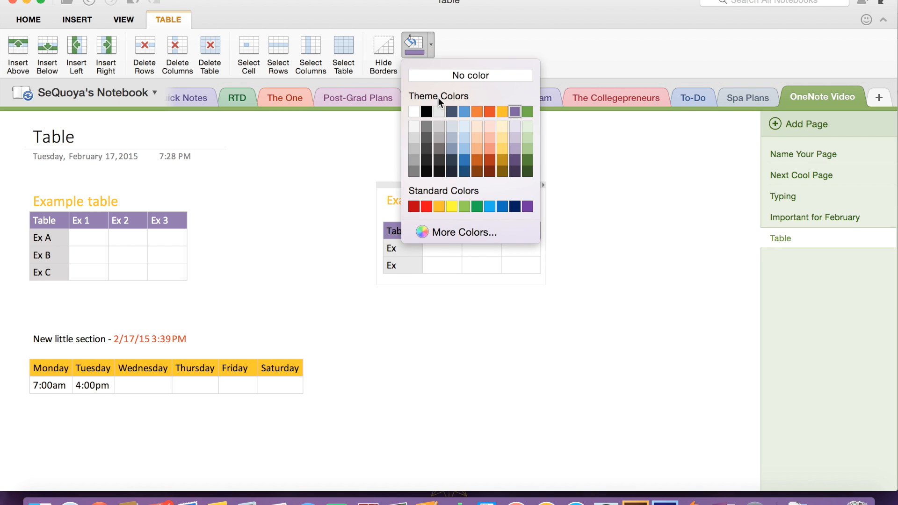
pyautogui.click(415, 138)
# Continue past the new table's last row and add blank lines beneath the table
pyautogui.click(454, 262)
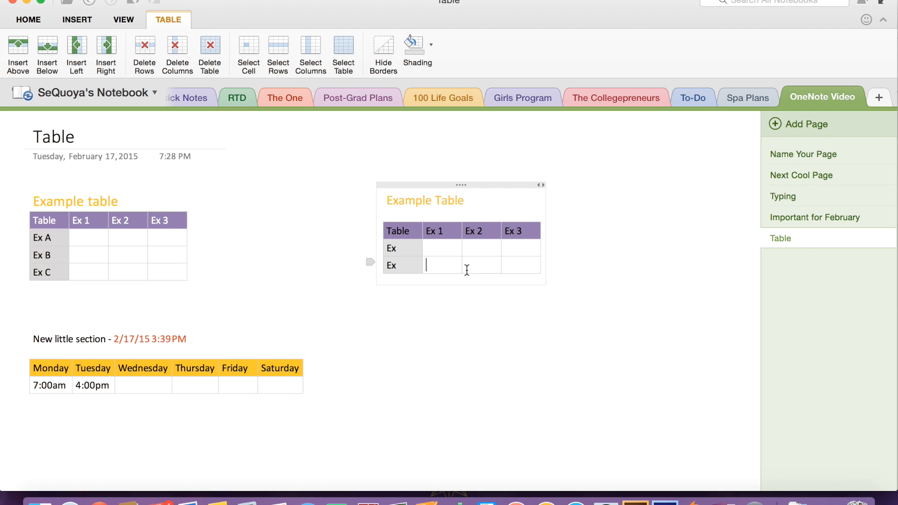
pyautogui.press('Return')
pyautogui.press('Return')
pyautogui.press('Return')
pyautogui.press('BackSpace')
pyautogui.press('BackSpace')
pyautogui.press('BackSpace')
pyautogui.press('Tab')
pyautogui.press('Tab')
pyautogui.press('Tab')
pyautogui.press('Return')
pyautogui.press('Return')
pyautogui.press('Return')
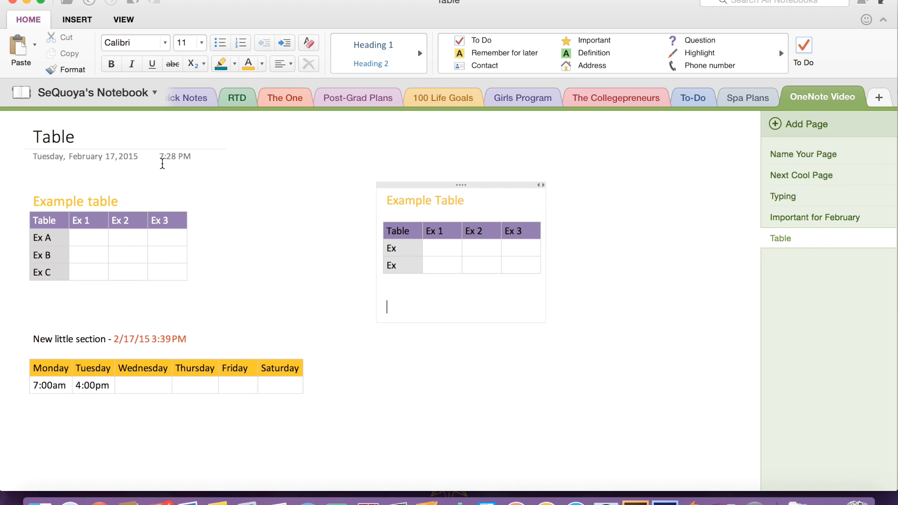
# Close the OneNote window and reopen Microsoft OneNote
pyautogui.click(12, 2)
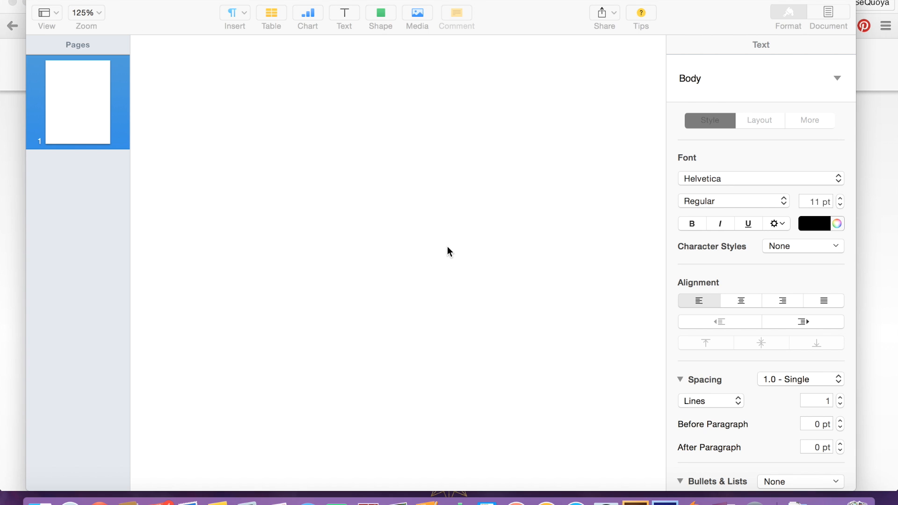
pyautogui.press('F4')
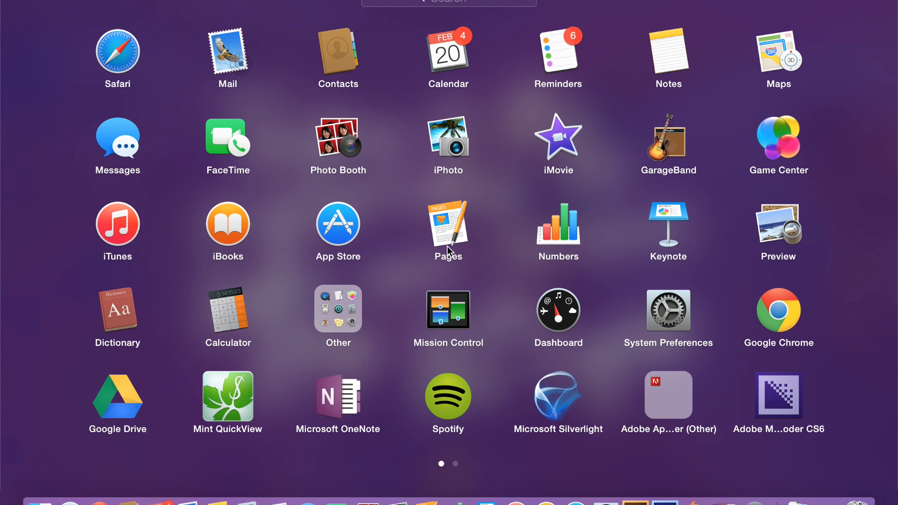
pyautogui.click(341, 393)
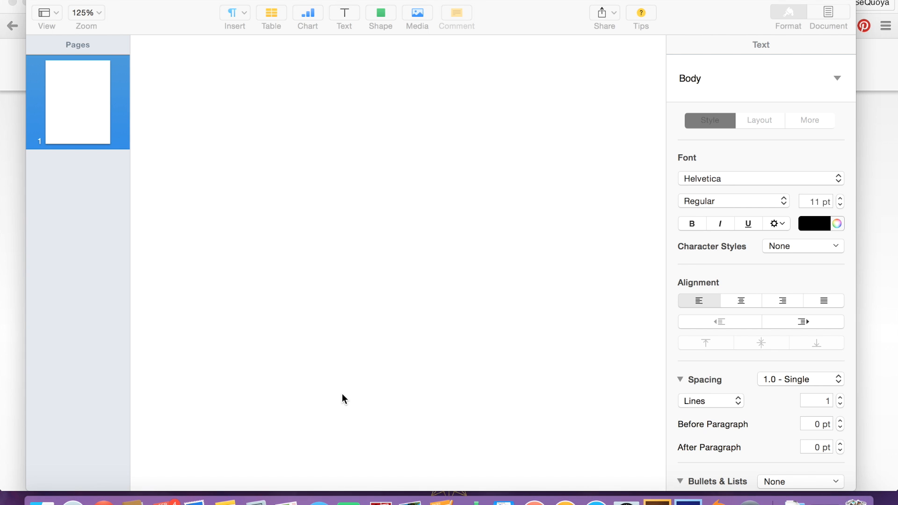
pyautogui.press('F4')
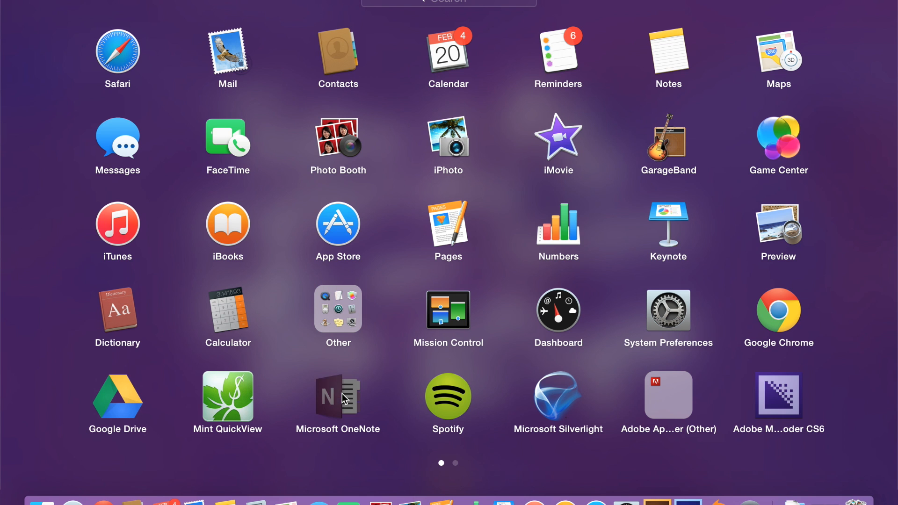
pyautogui.click(342, 394)
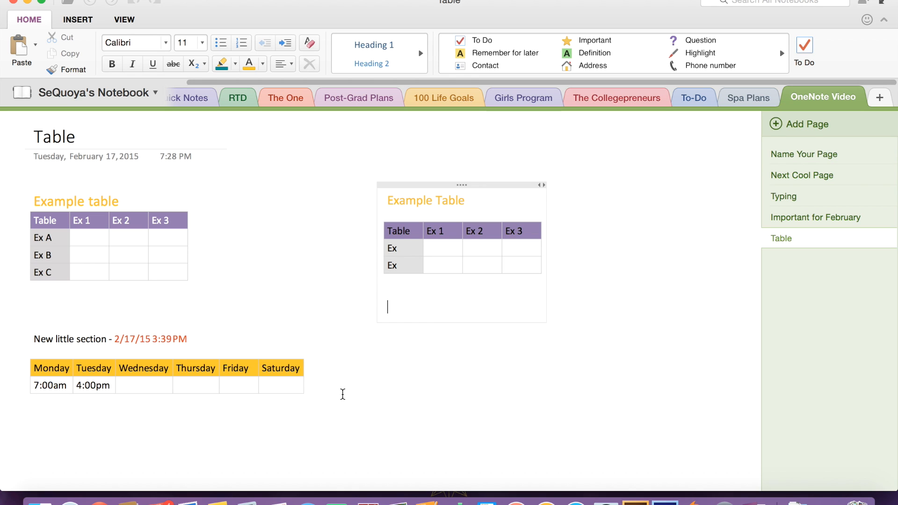
# View the notebook's sharing options and dismiss them without sharing anything
pyautogui.click(864, 4)
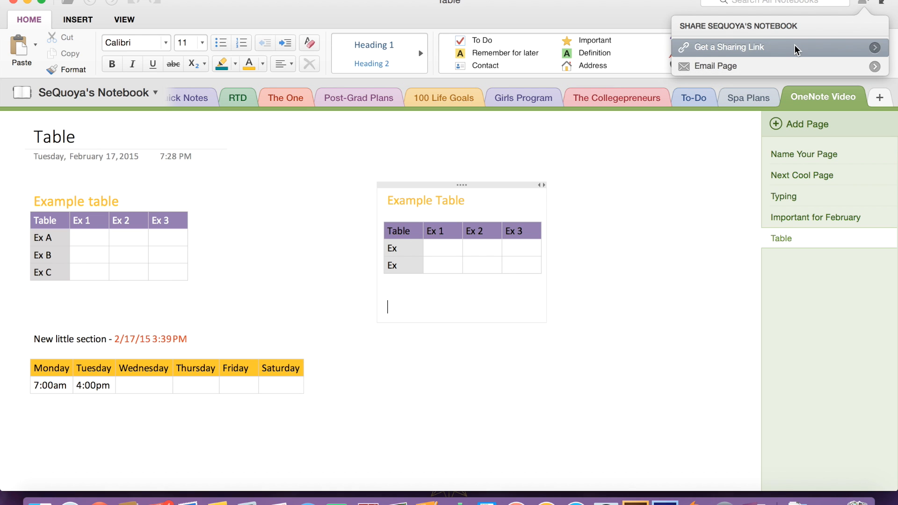
pyautogui.click(643, 11)
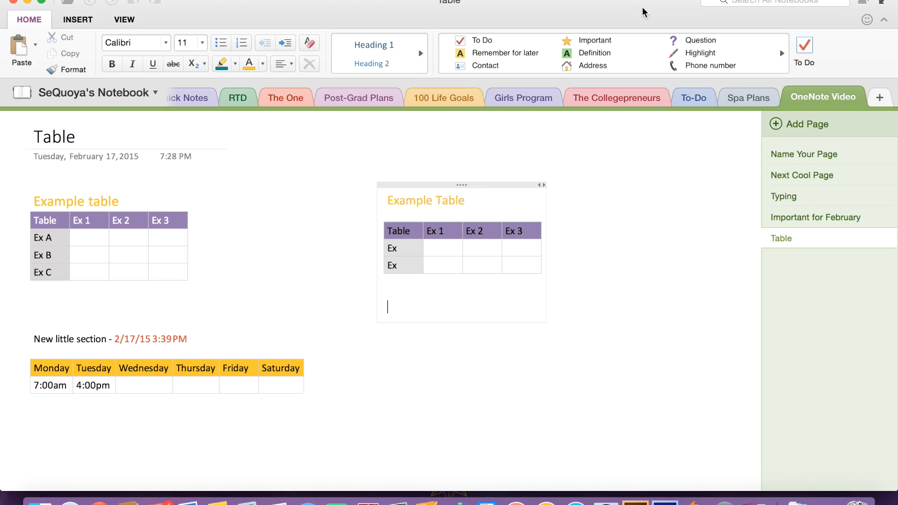
# Enter the sample line "Syncs in real time" below the new table and delete it again
pyautogui.write('Syncs  in real time')
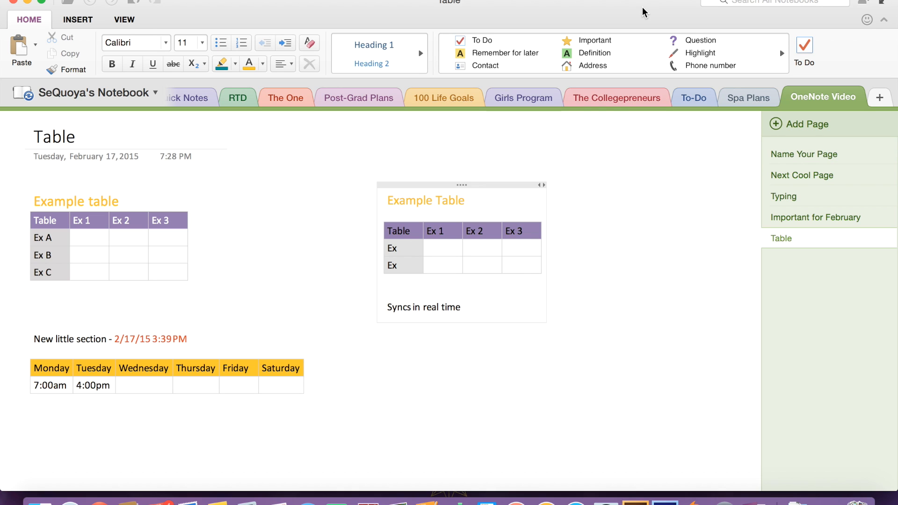
pyautogui.moveTo(486, 308); pyautogui.dragTo(380, 306)
pyautogui.press('BackSpace')
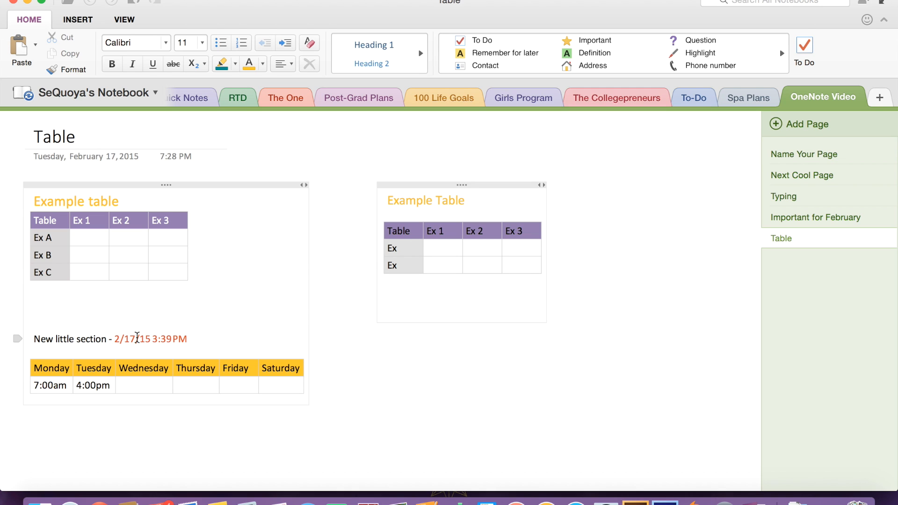
# Insert the current date and time below the second example table, and the date alone on a separate line beneath it
pyautogui.click(135, 18)
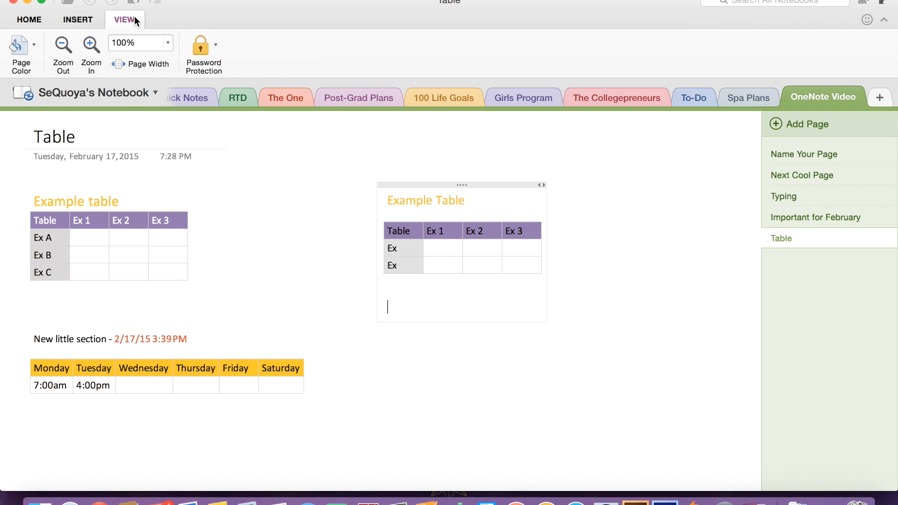
pyautogui.click(93, 20)
pyautogui.click(240, 48)
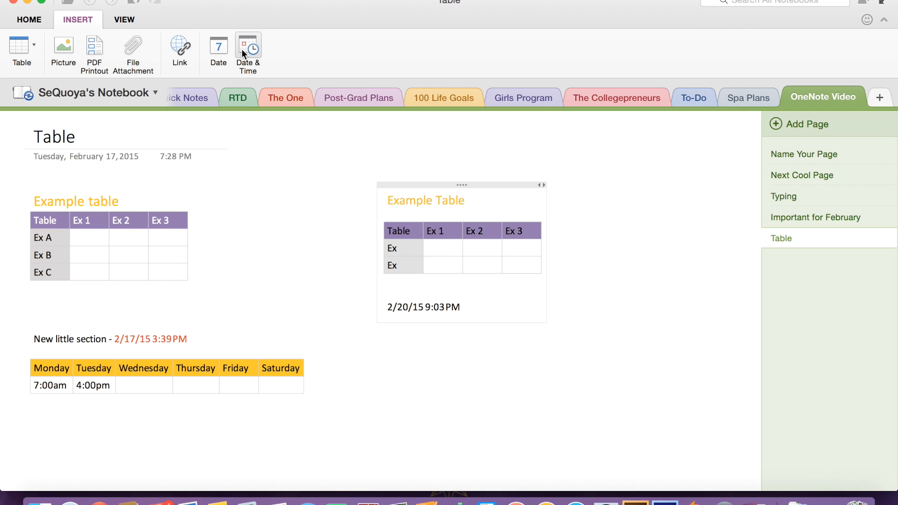
pyautogui.press('Return')
pyautogui.click(218, 49)
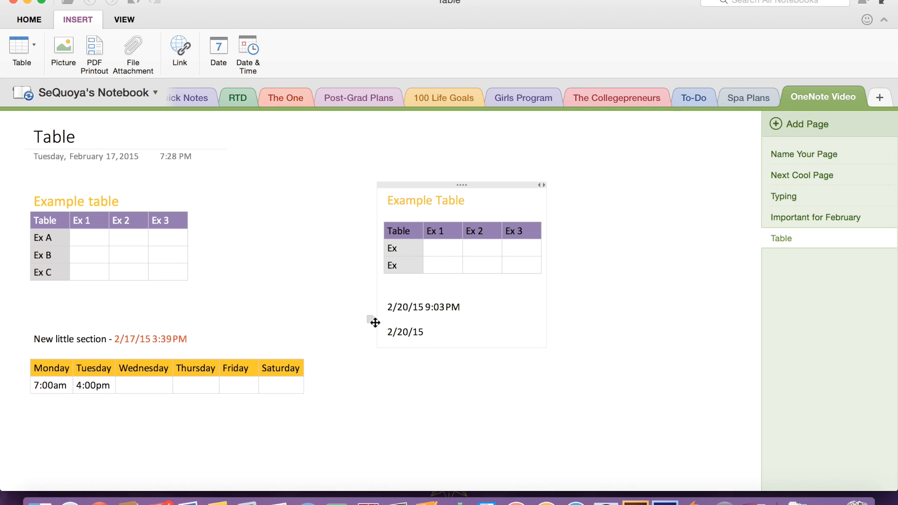
# Colour the inserted date-and-time line below the second example table red
pyautogui.click(369, 306)
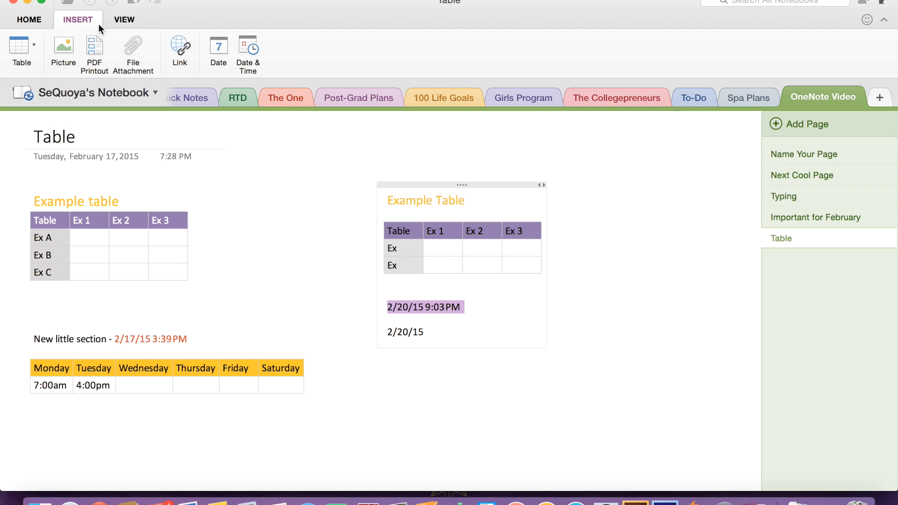
pyautogui.click(37, 20)
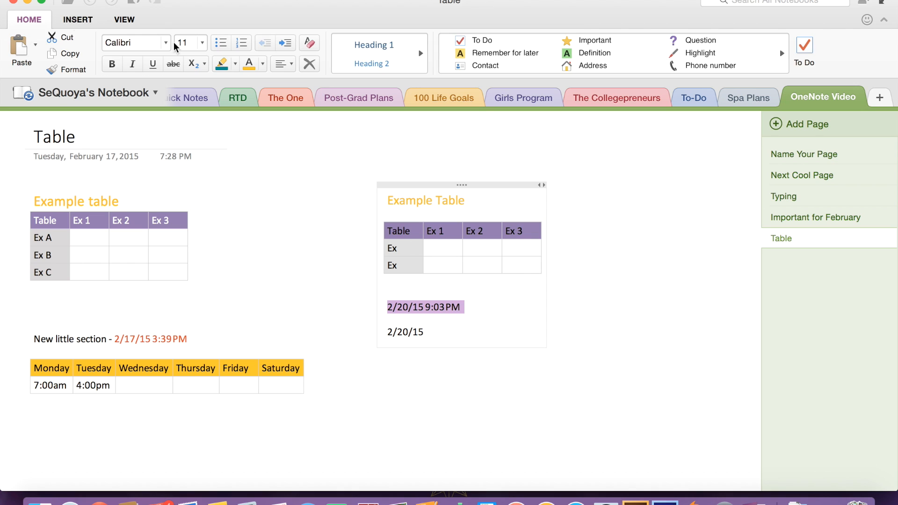
pyautogui.click(262, 64)
pyautogui.click(268, 220)
pyautogui.click(494, 315)
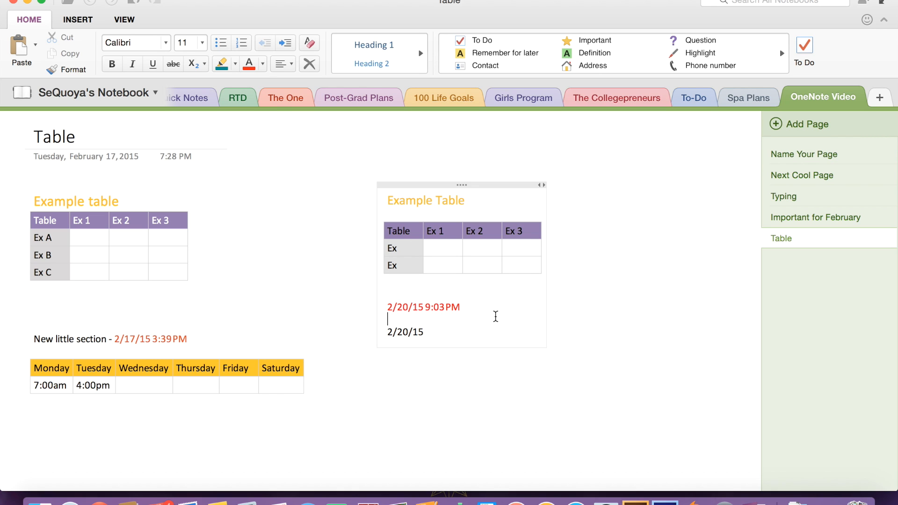
pyautogui.scroll(-2, 495, 315)
pyautogui.scroll(2, 427, 269)
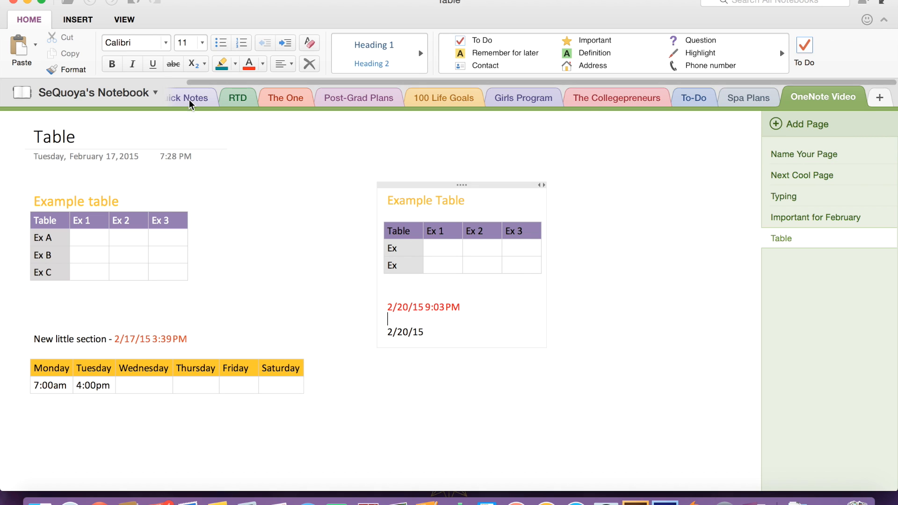
pyautogui.click(87, 21)
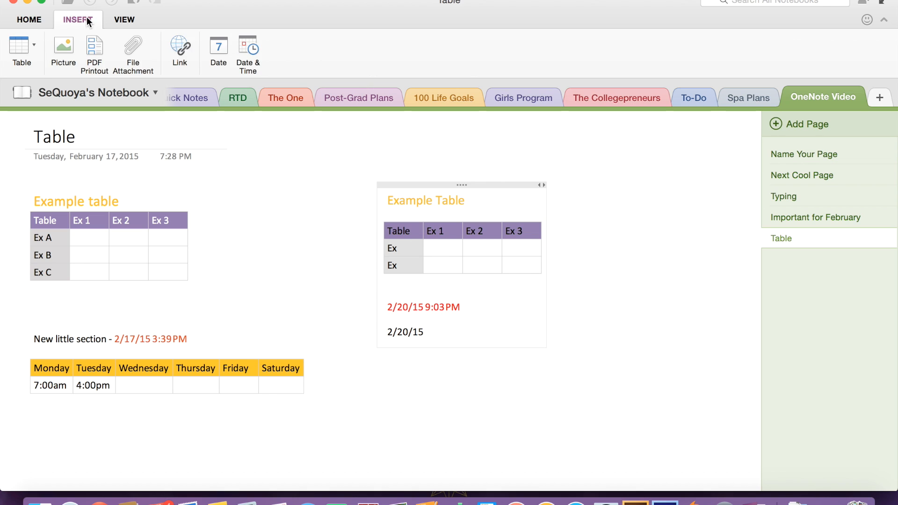
pyautogui.click(29, 20)
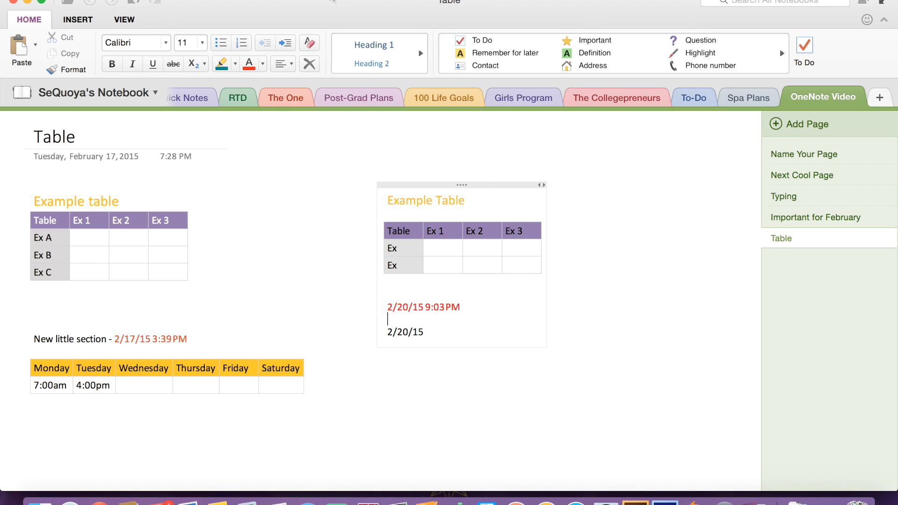